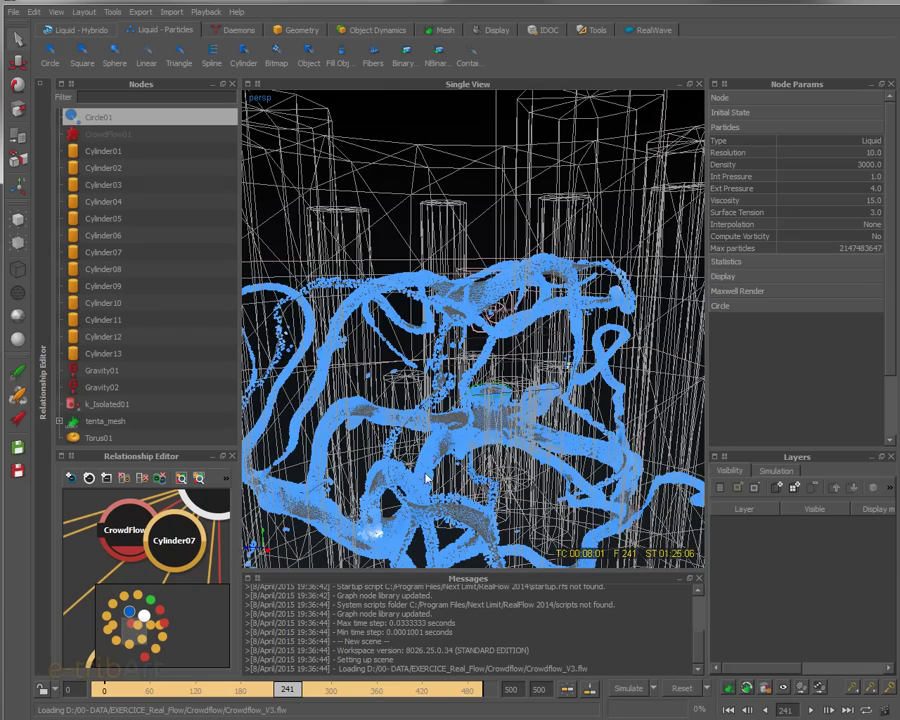
- Rewind the simulation to frame 0, advance to frame 13, and examine the particles leaving the circle emitter up close
alt+drag(411, 472, 452, 441)
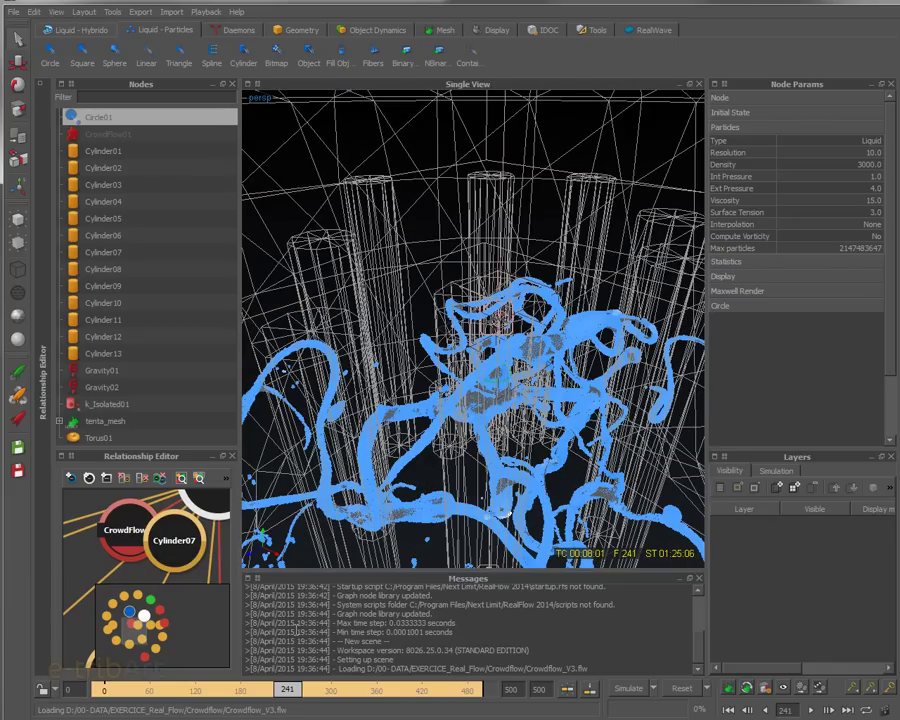
click(107, 690)
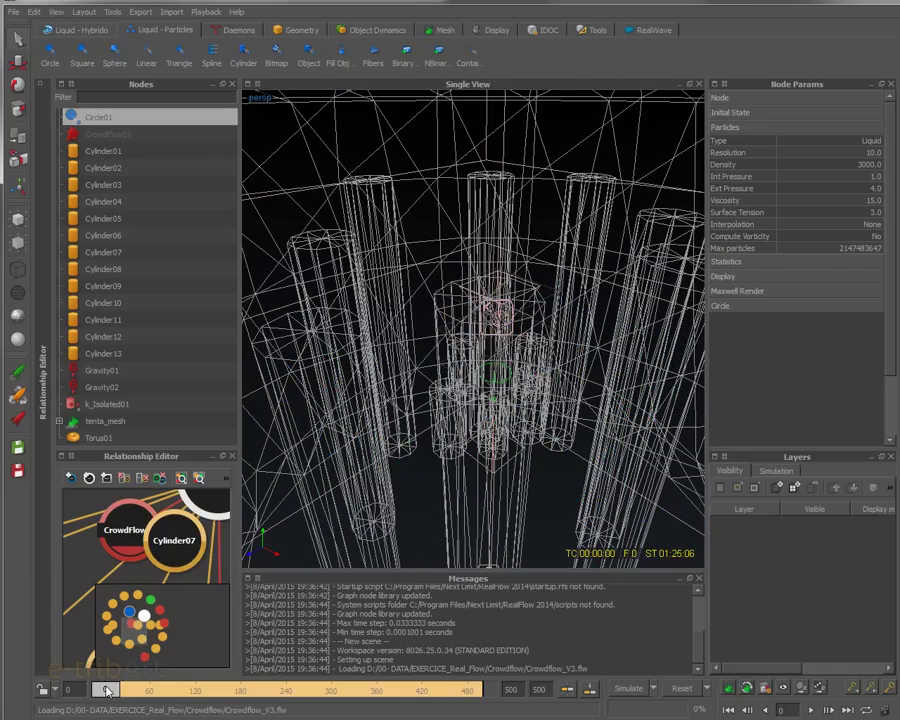
drag(107, 690, 113, 690)
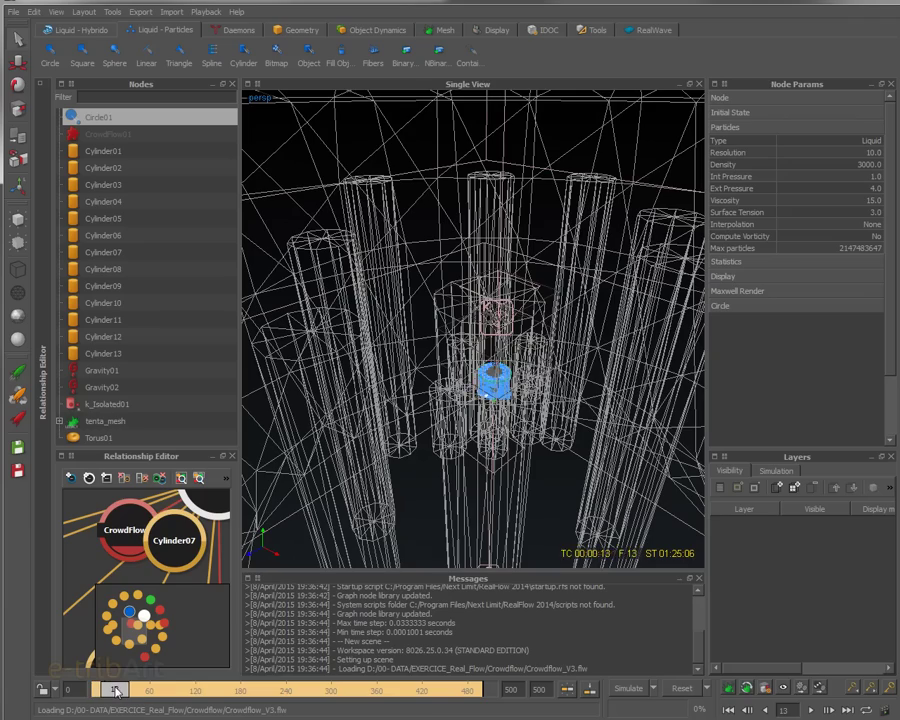
scroll(372, 453, up, 3)
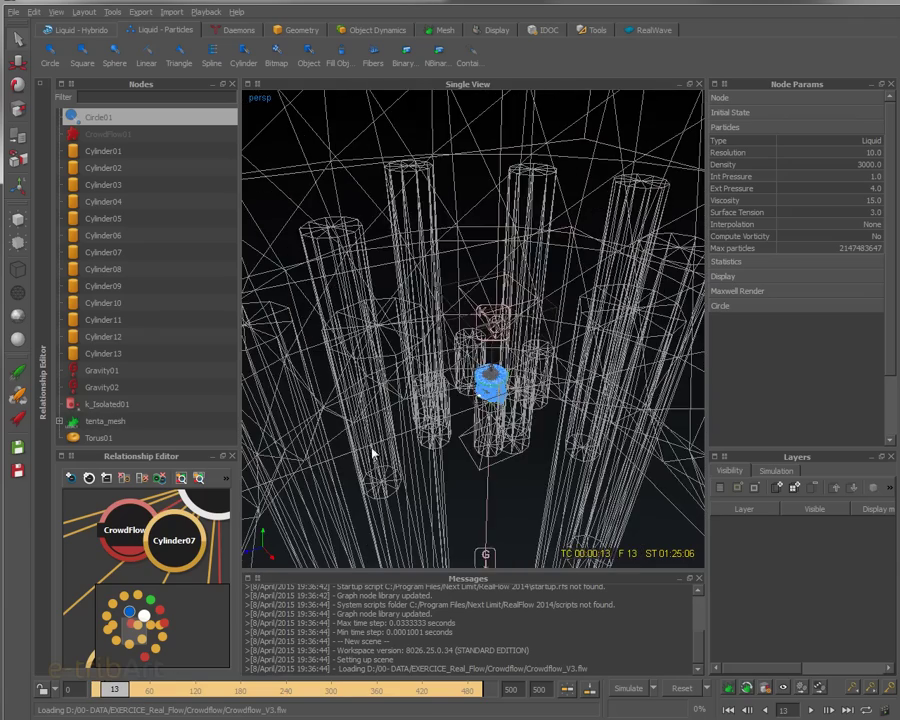
scroll(372, 453, up, 5)
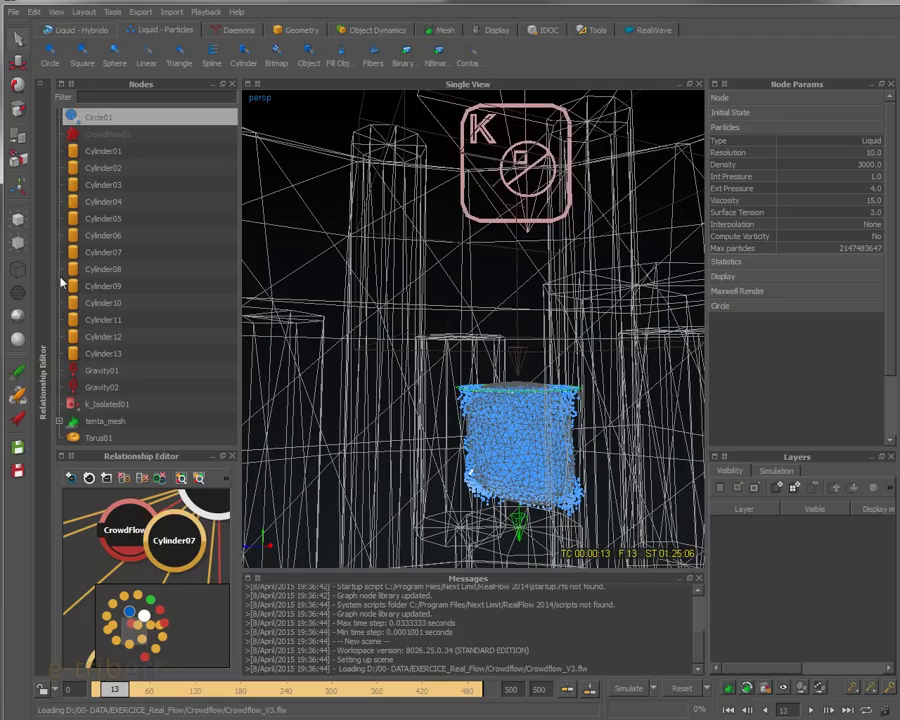
- Advance the simulation to frame 42 and examine the fluid branching out of the emitter from above and from the side
drag(118, 694, 138, 694)
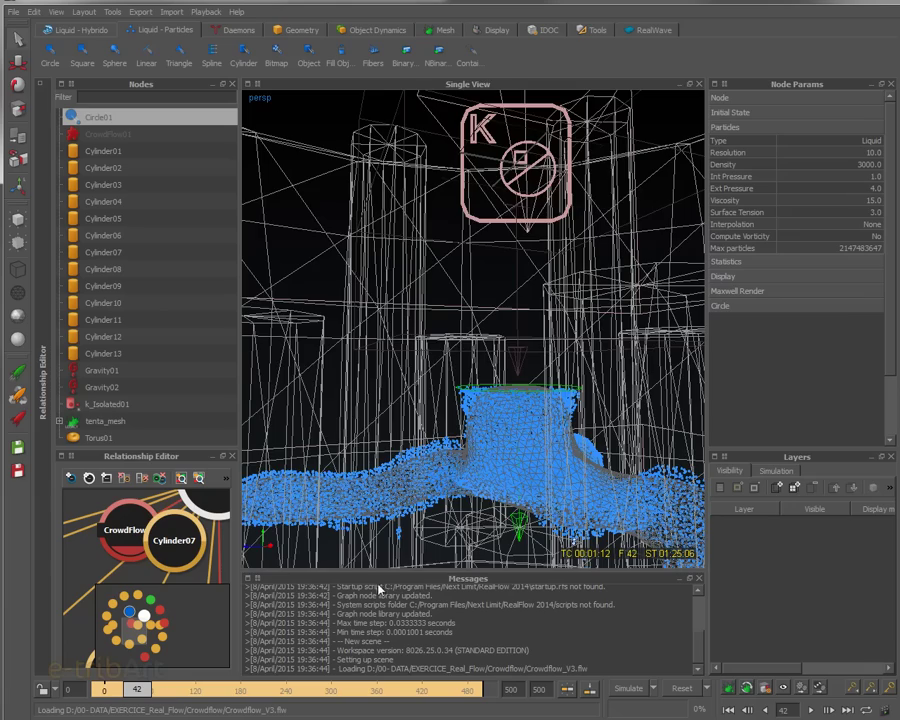
alt+drag(448, 525, 487, 546)
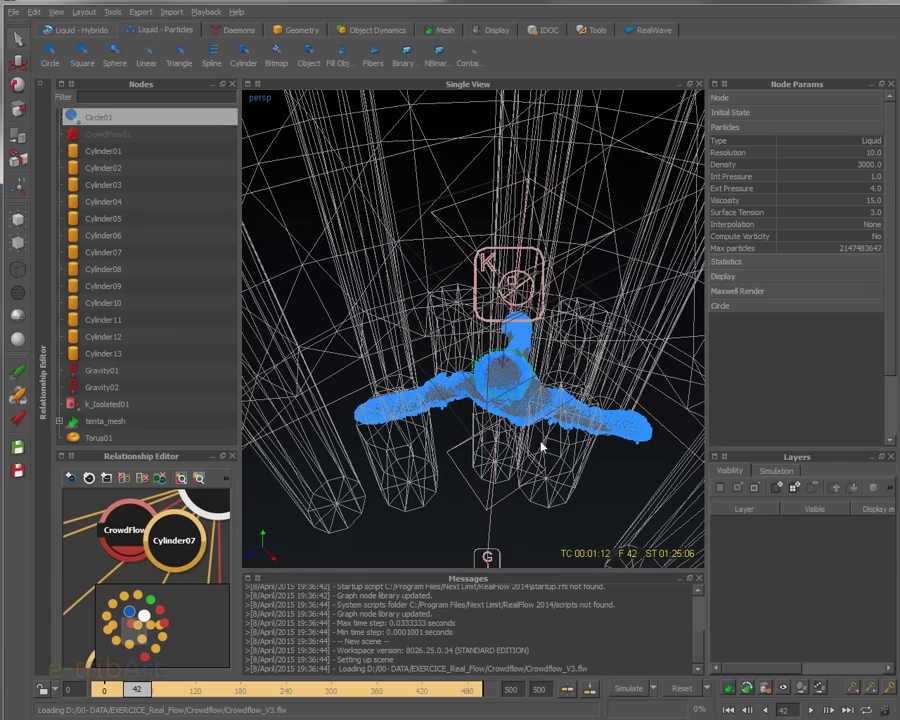
alt+drag(536, 445, 516, 368)
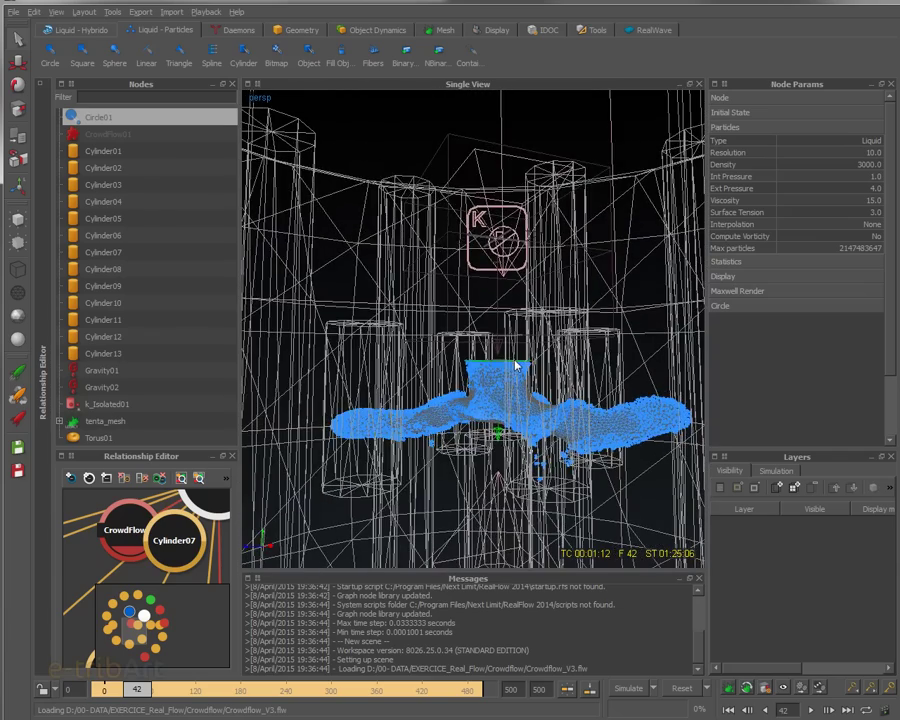
scroll(502, 440, up, 5)
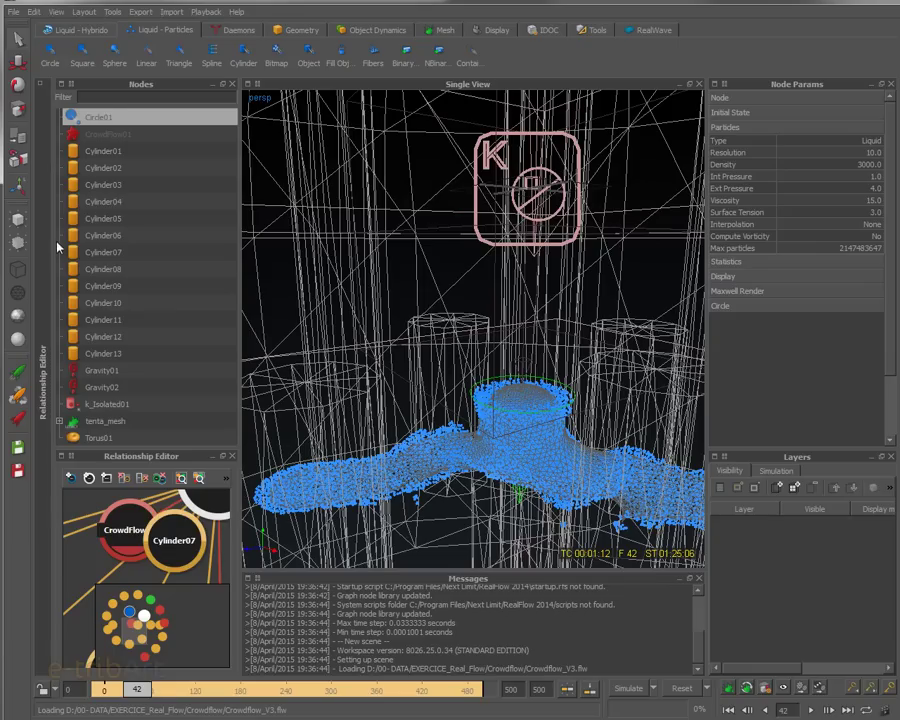
- Show the CrowdFlow01 daemon's parameters, look up CrowdFlow among the plugin daemons, and widen the parameter area
click(100, 136)
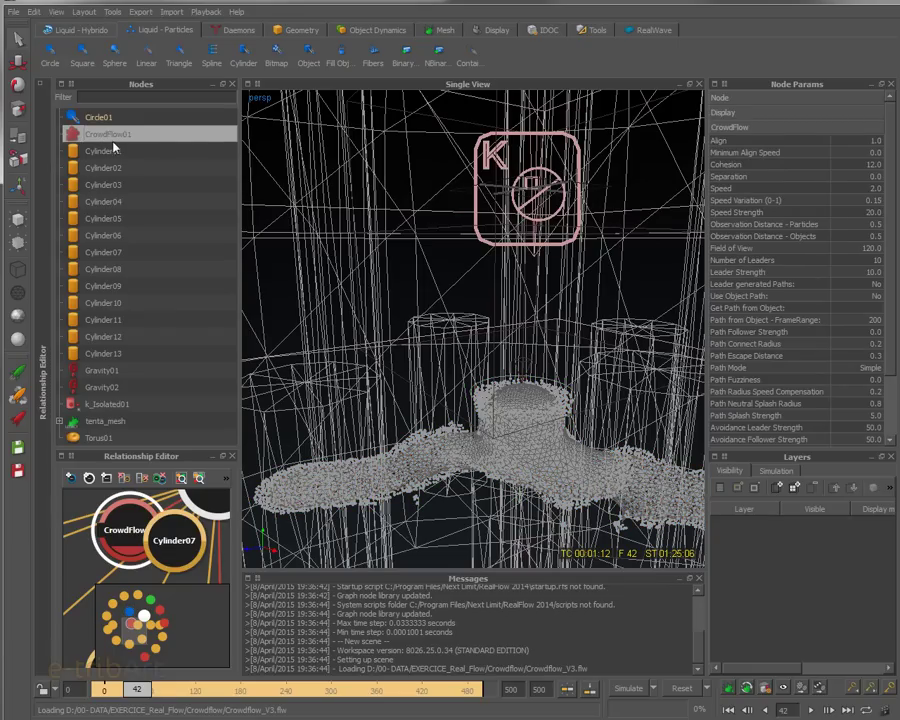
click(240, 30)
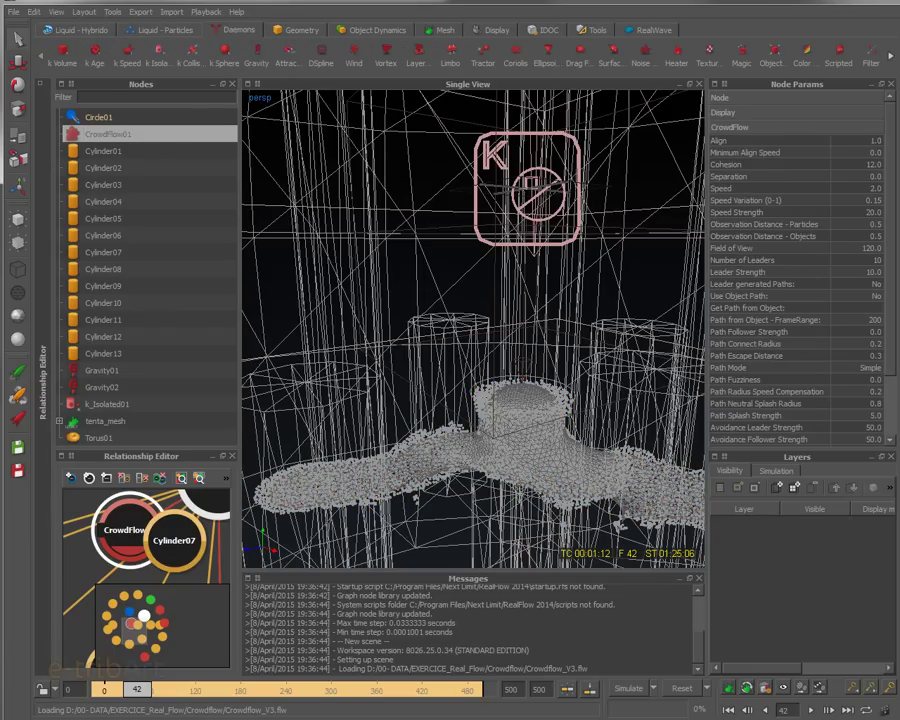
click(891, 56)
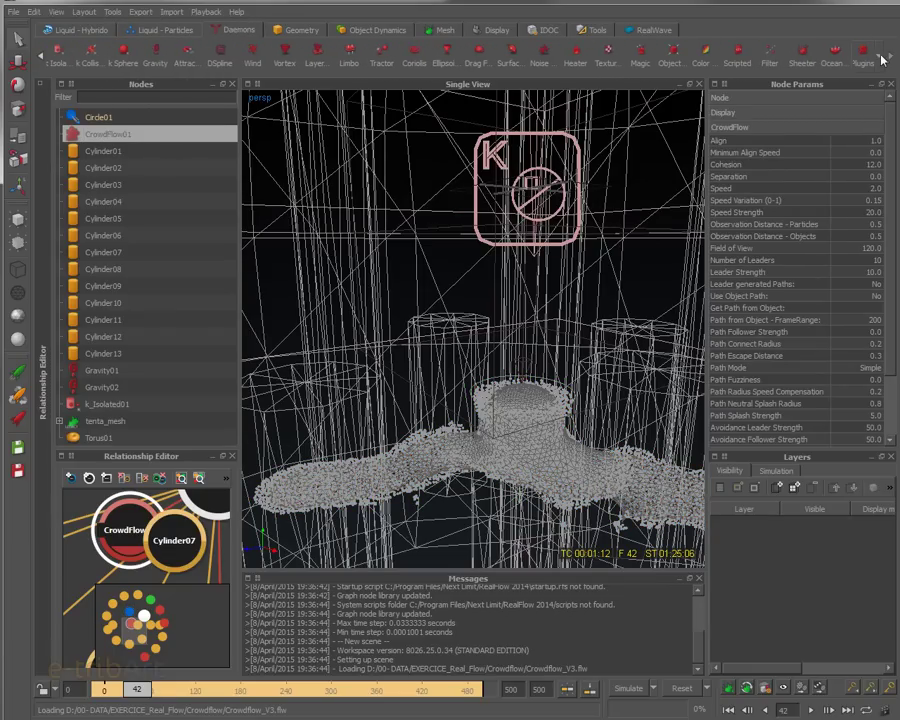
click(881, 56)
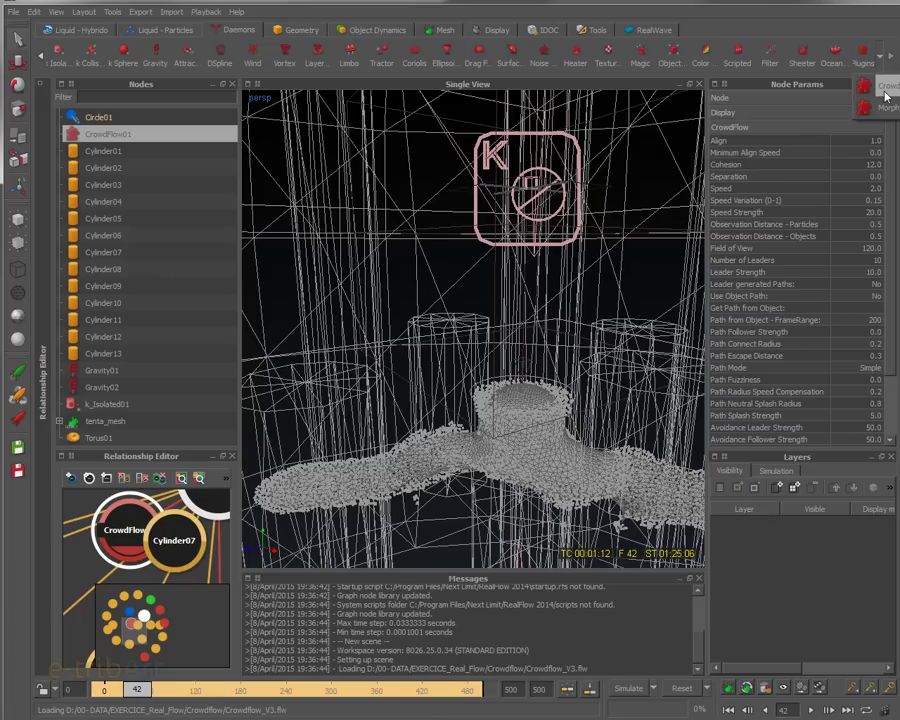
click(121, 137)
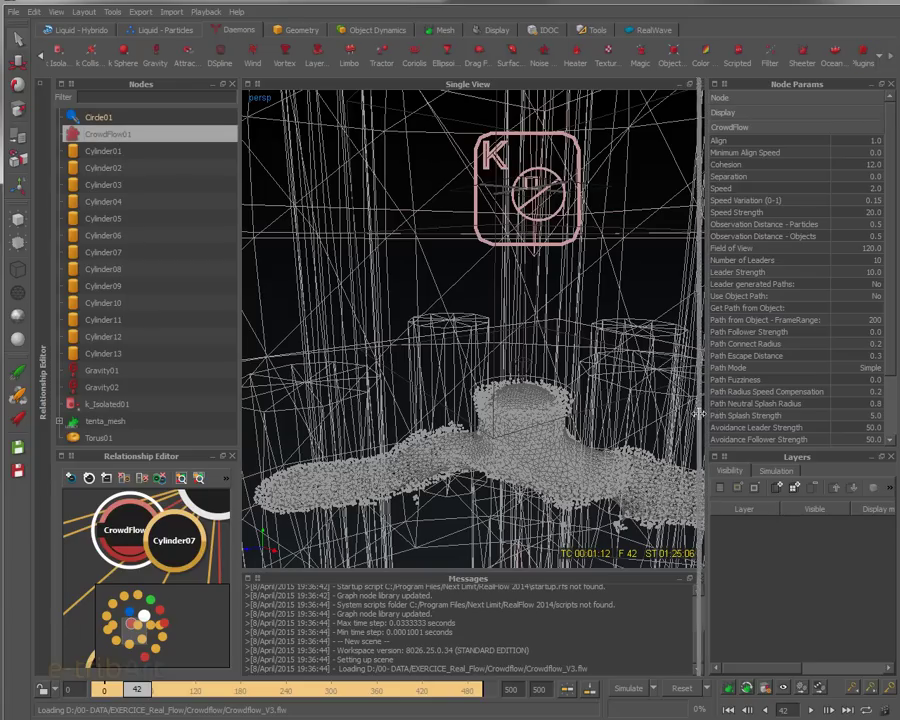
drag(707, 413, 692, 413)
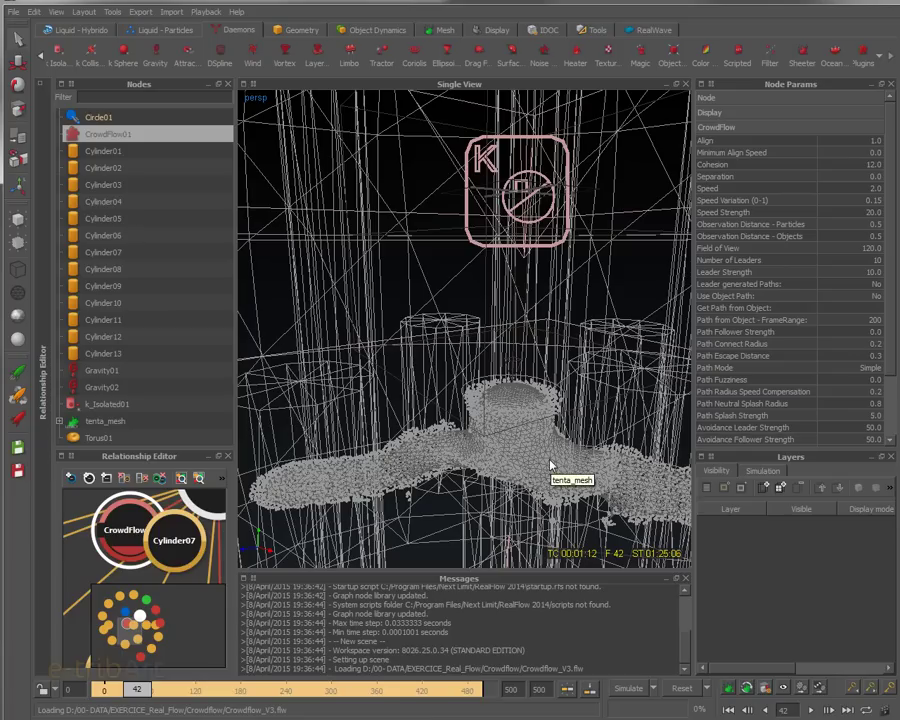
- Examine from above how the fluid branches at frame 42 spread between the surrounding cylinders
alt+drag(500, 426, 520, 466)
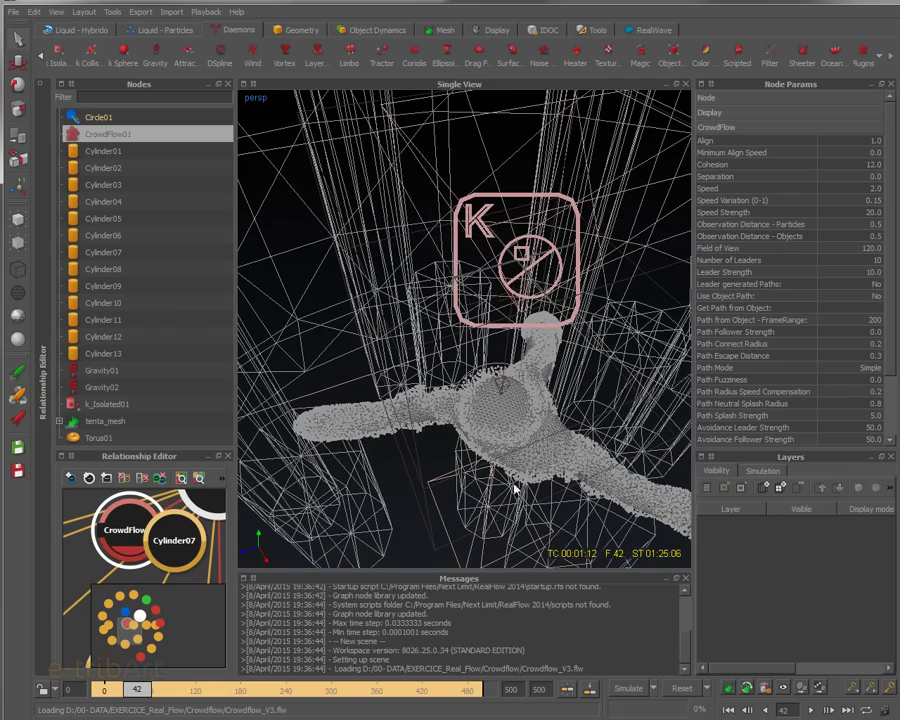
alt+drag(498, 410, 506, 467)
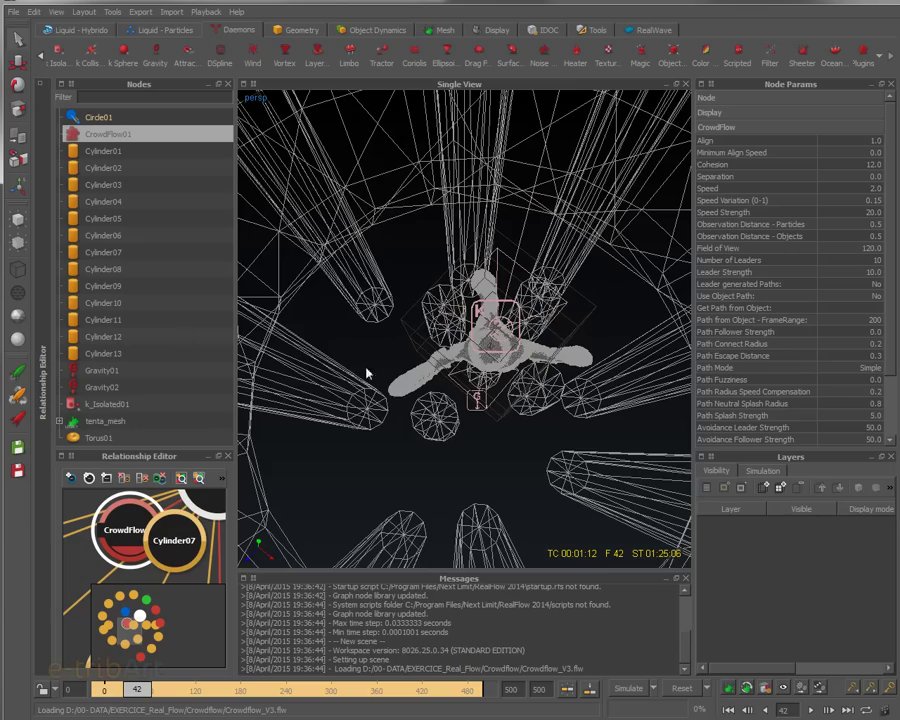
alt+drag(490, 397, 463, 408)
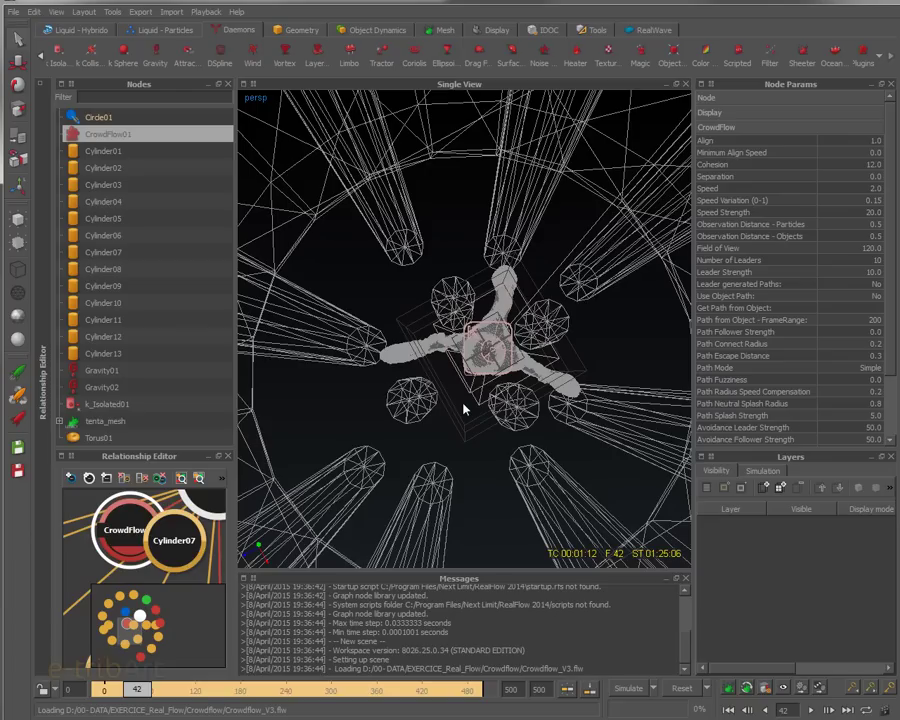
alt+drag(505, 393, 478, 392)
alt+drag(422, 438, 480, 504)
scroll(480, 504, down, 2)
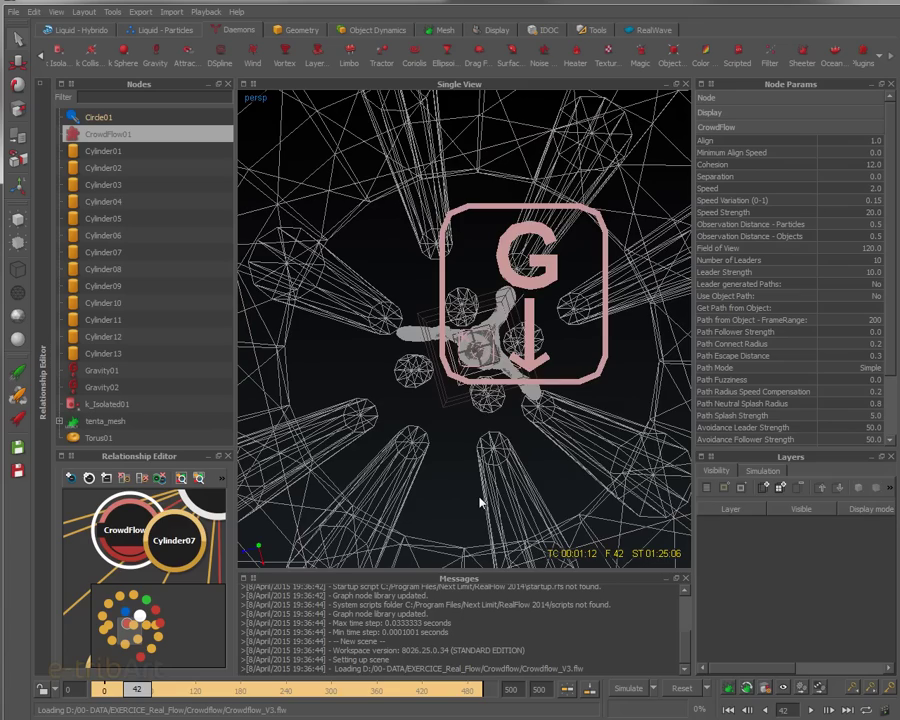
scroll(476, 486, up, 3)
alt+drag(476, 482, 492, 360)
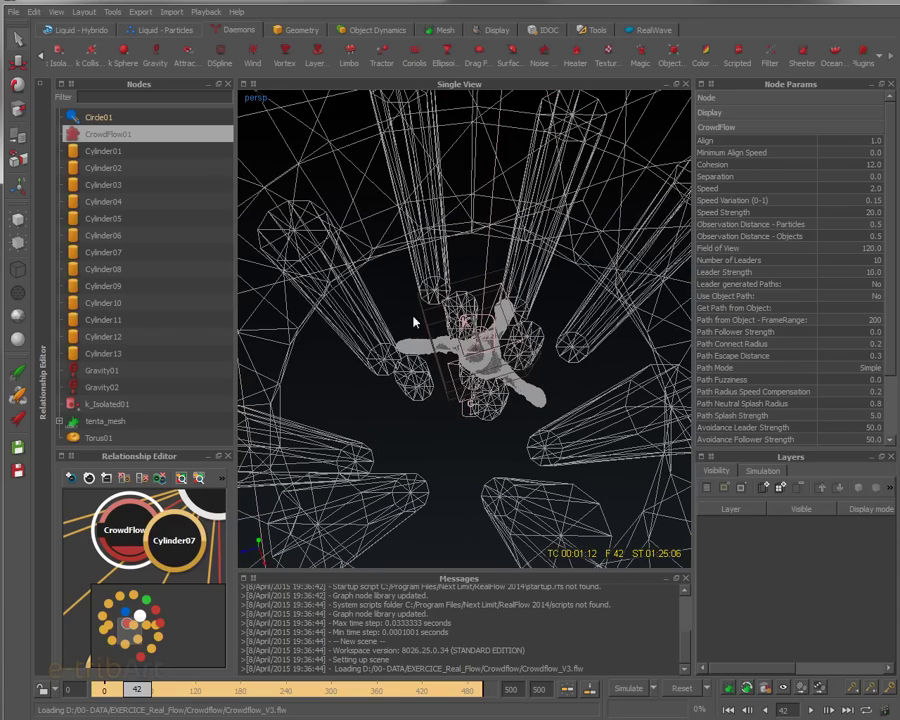
alt+drag(424, 368, 438, 394)
scroll(476, 392, up, 3)
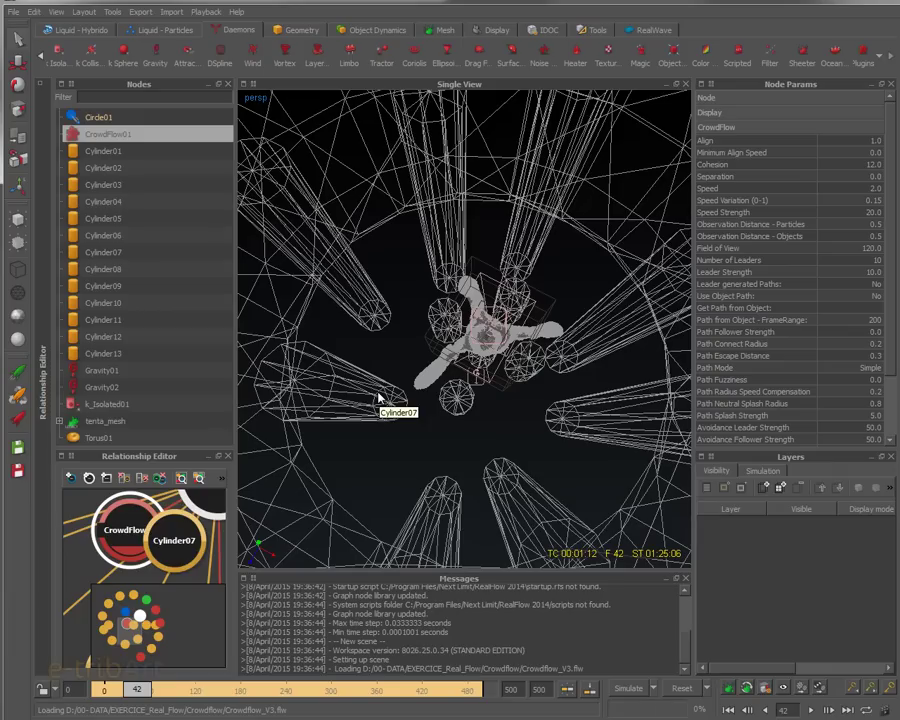
- Review the fluid's spread between the cylinders at frames 34, 78 and 99, looking mainly from above
mouse_move(137, 690)
mouse_down()
mouse_move(165, 692)
mouse_move(130, 691)
mouse_up()
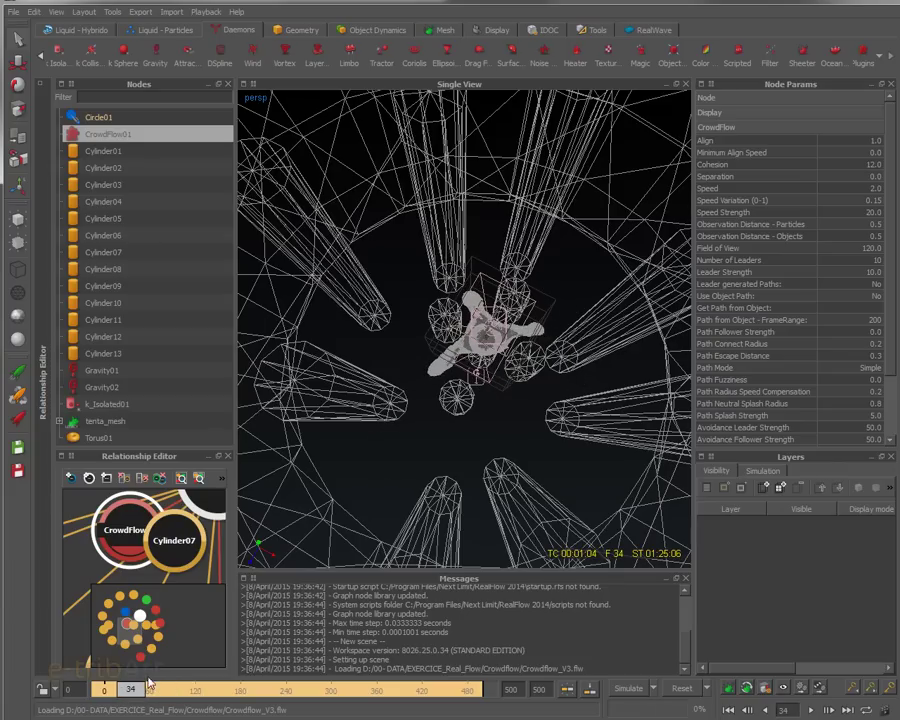
alt+drag(476, 459, 462, 433)
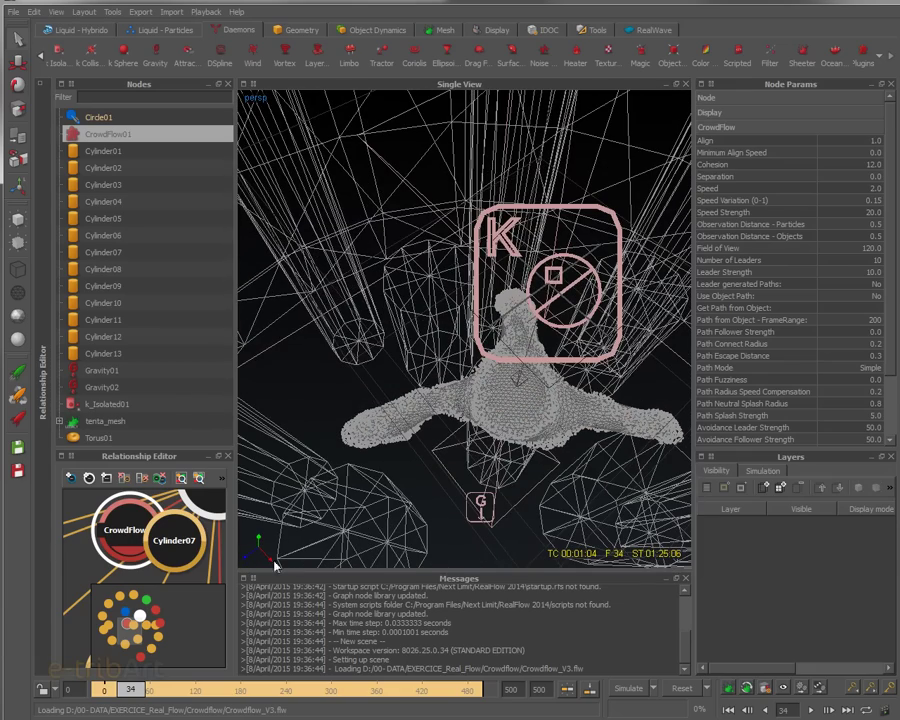
alt+drag(538, 374, 446, 394)
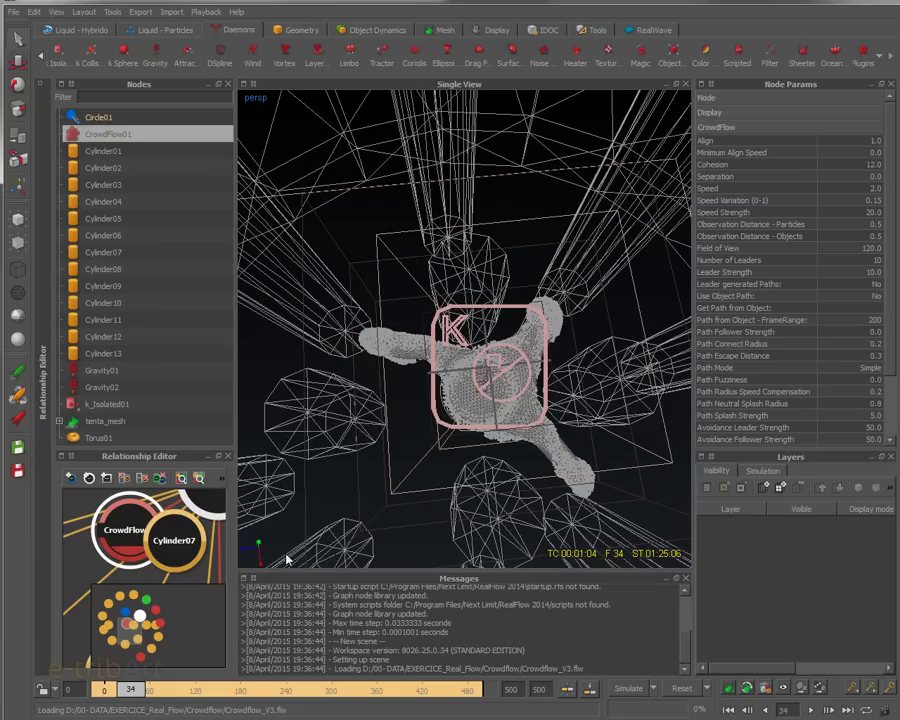
drag(131, 689, 163, 690)
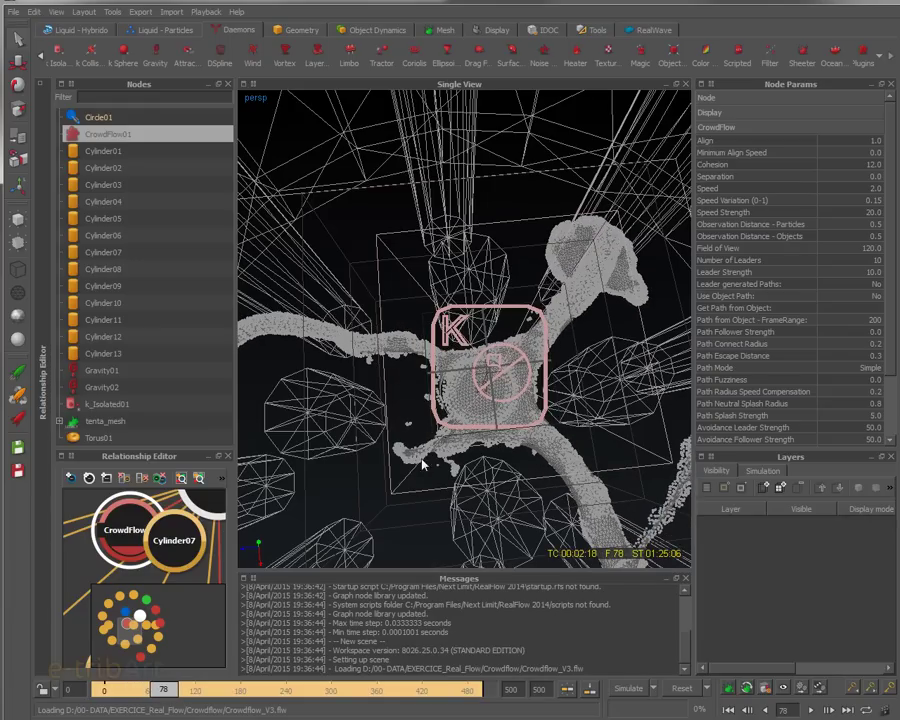
drag(164, 690, 184, 692)
alt+drag(463, 484, 573, 426)
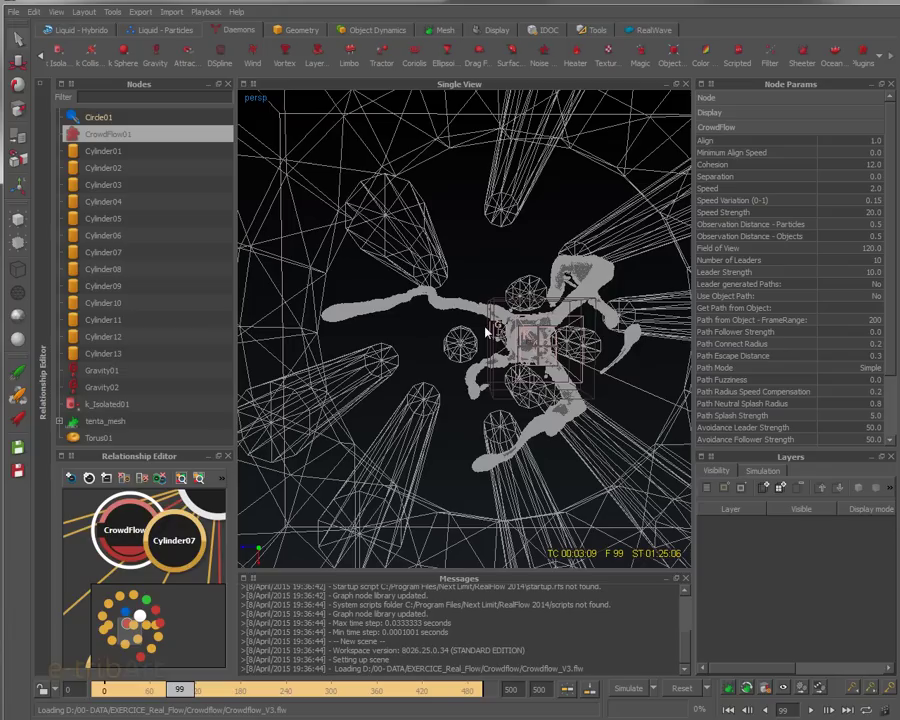
- Advance to frame 154 and examine the fluid within the whole scene and one outer tentacle up close
drag(180, 690, 221, 690)
alt+drag(452, 462, 460, 530)
scroll(500, 352, down, 3)
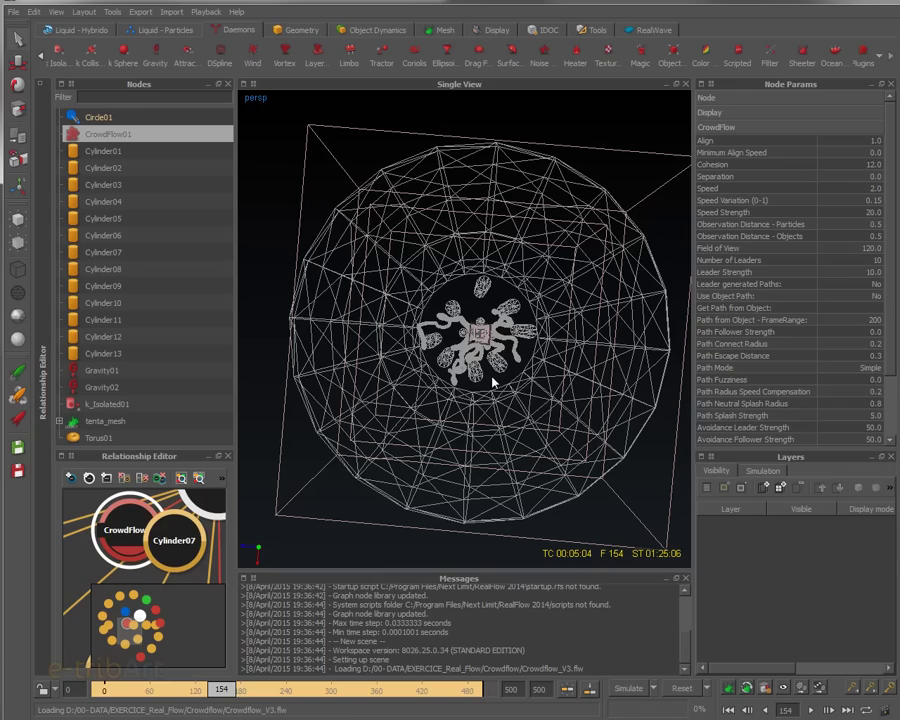
scroll(492, 388, up, 3)
alt+drag(492, 388, 466, 453)
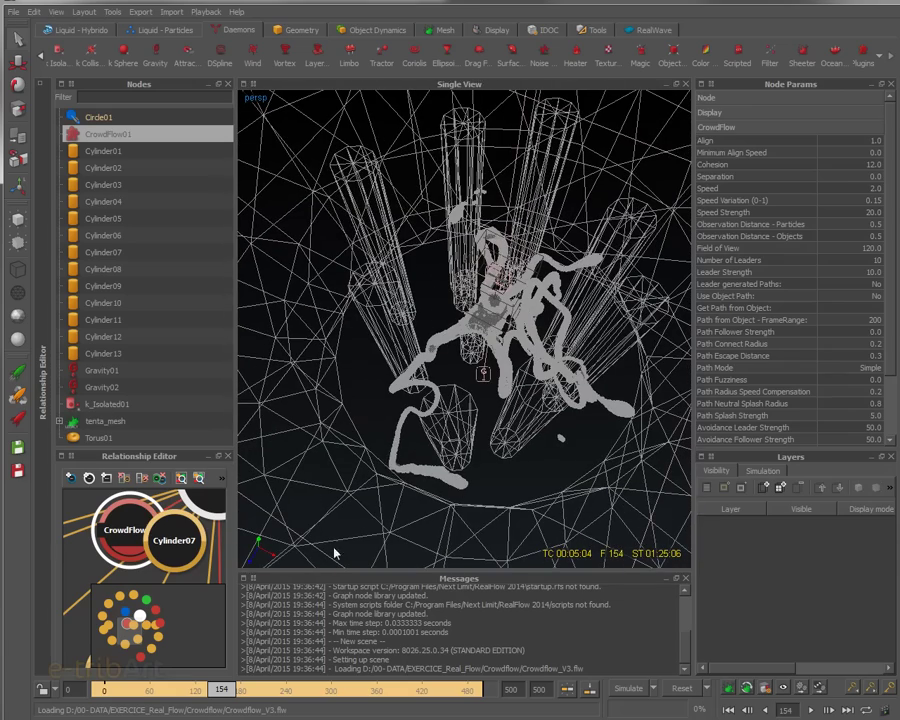
scroll(395, 465, up, 3)
scroll(393, 451, up, 5)
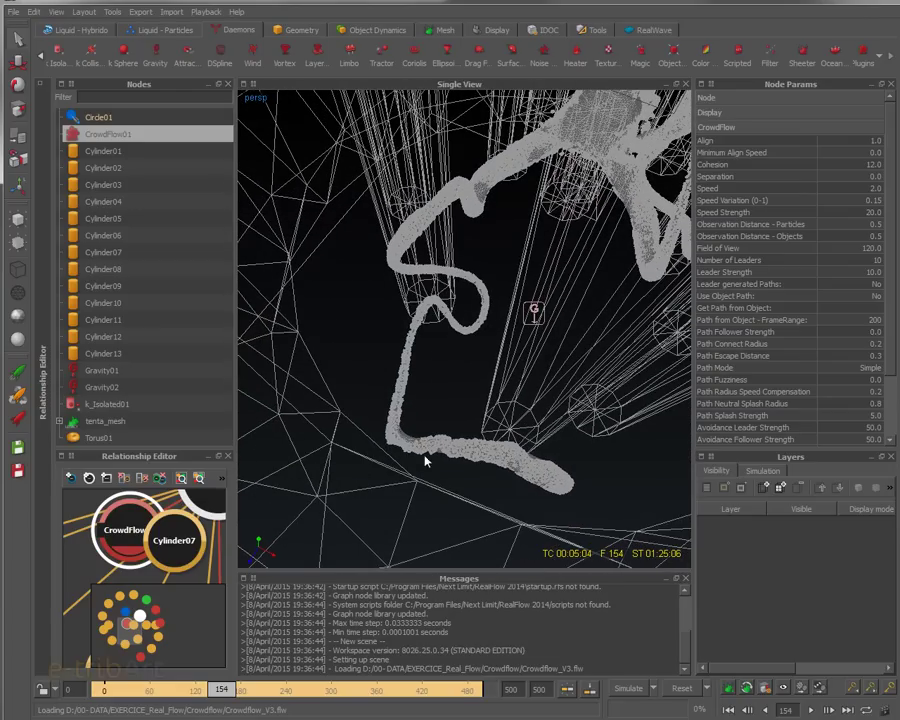
- Advance the simulation through frame 223 to frame 309 and examine the tentacles around the cylinders from several angles
click(224, 691)
drag(234, 697, 280, 693)
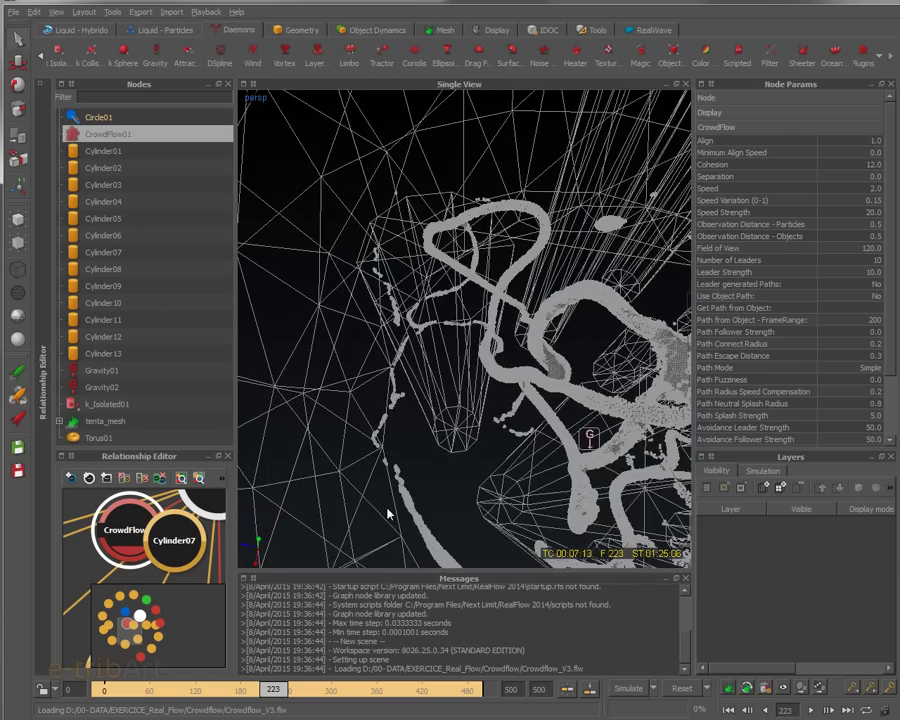
alt+drag(399, 518, 388, 436)
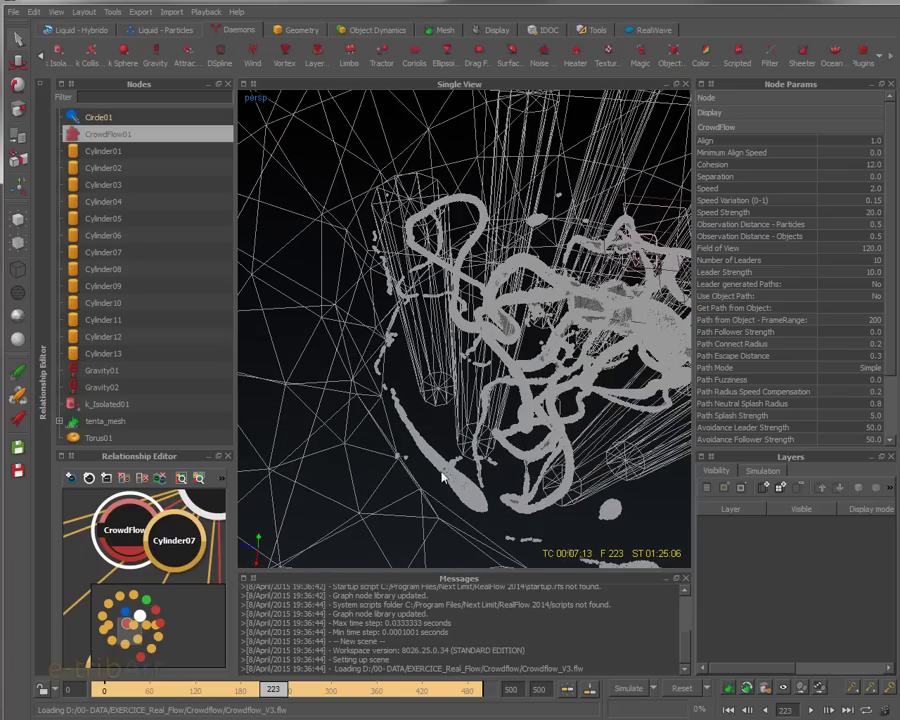
click(292, 692)
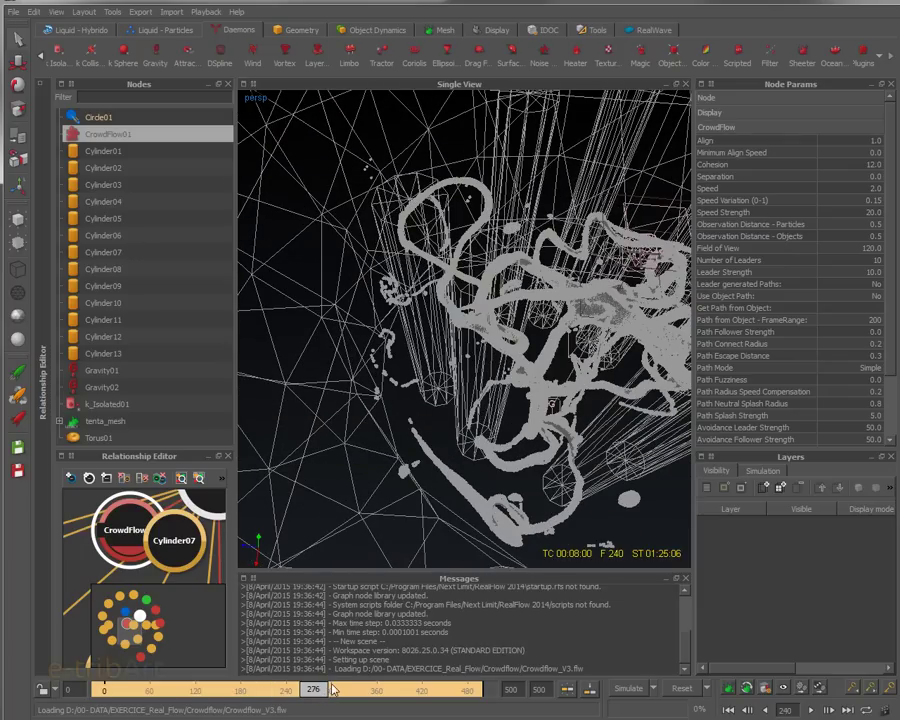
click(341, 686)
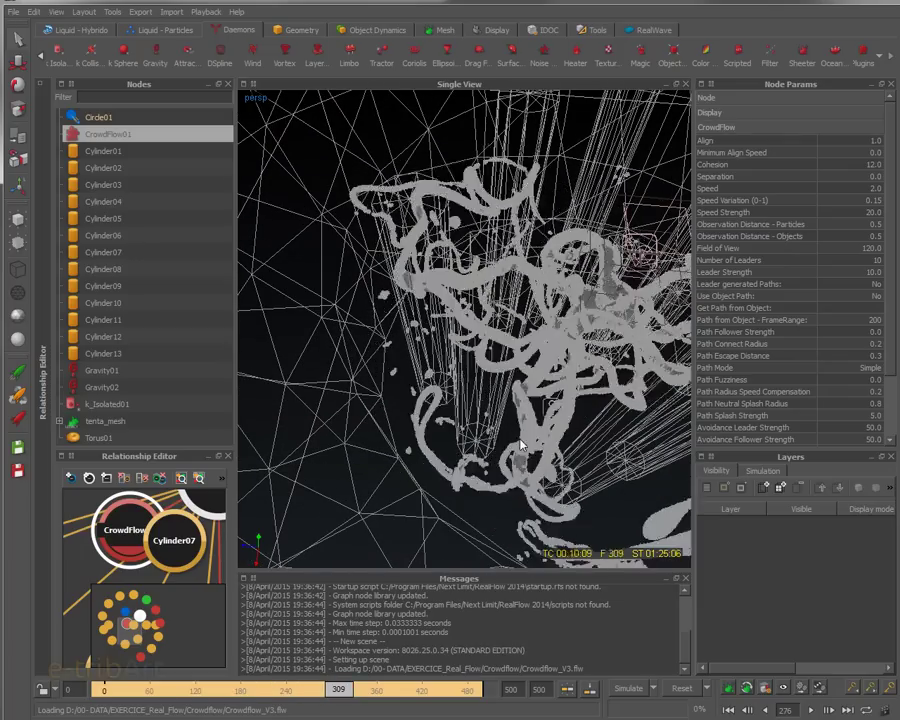
alt+drag(524, 446, 512, 360)
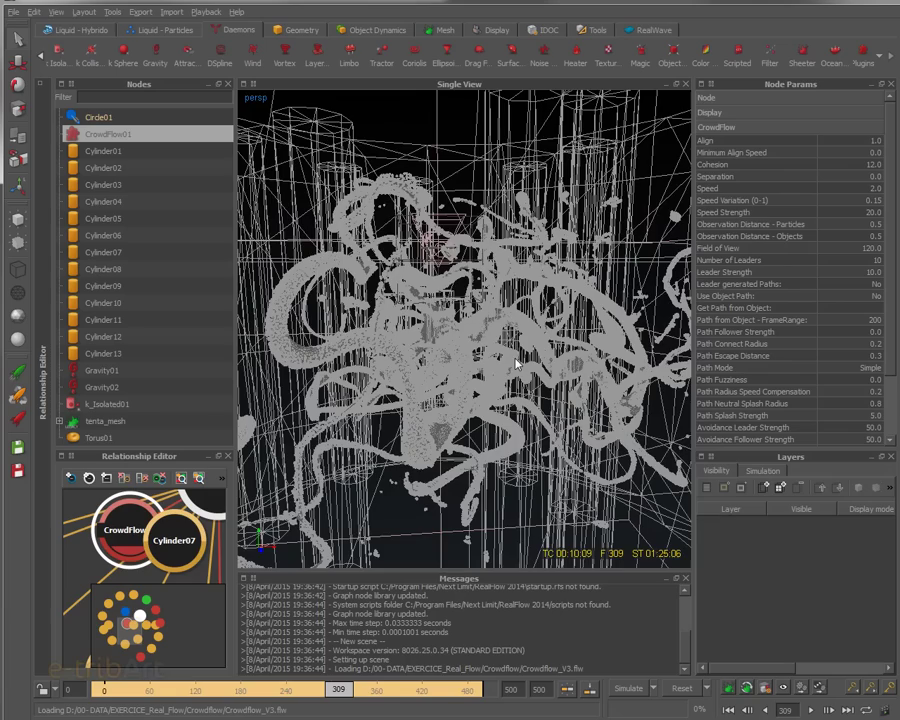
alt+drag(603, 405, 455, 473)
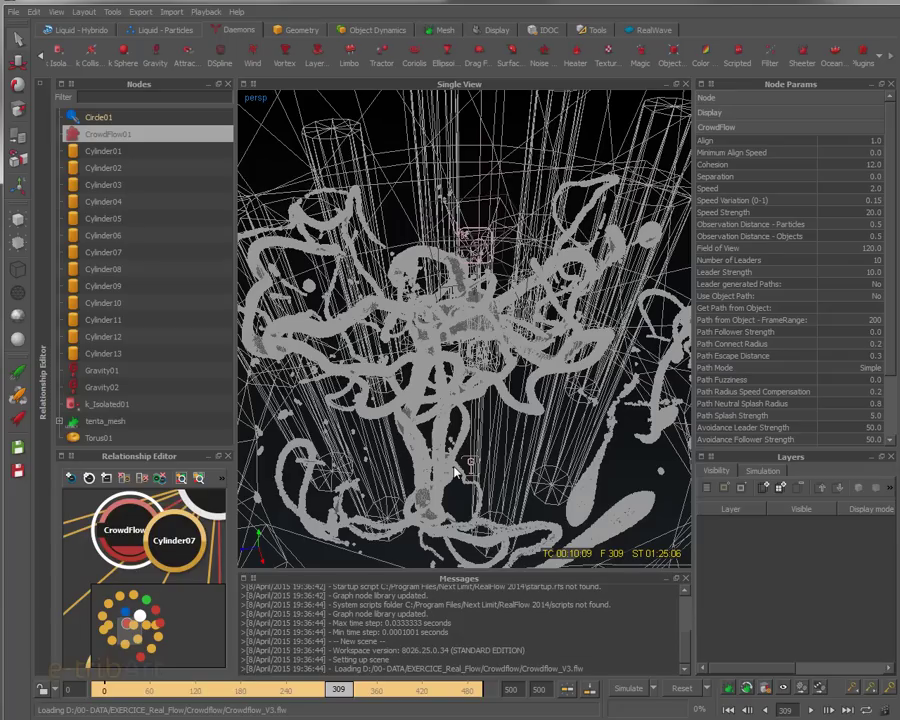
- Examine the tentacles at frame 309 from the side, from above and up close around the central column
alt+drag(452, 414, 365, 395)
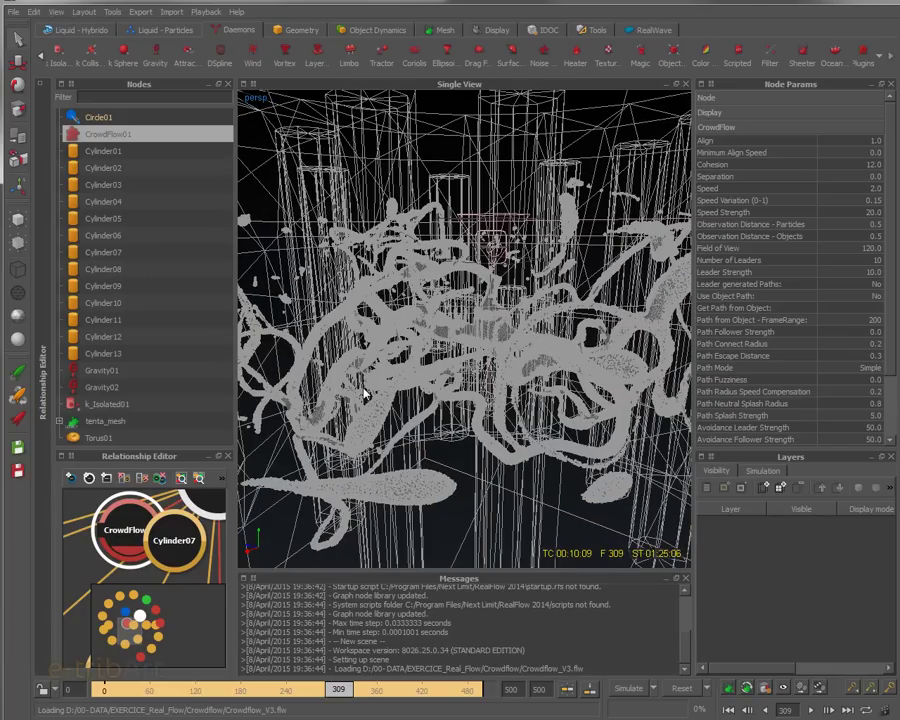
alt+drag(428, 396, 394, 405)
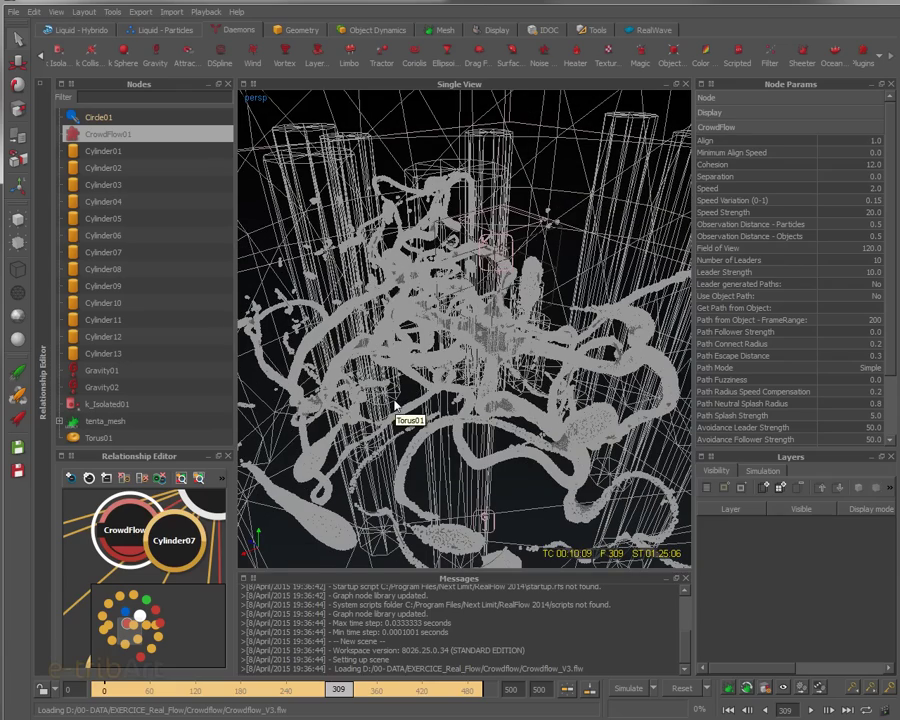
alt+drag(397, 404, 473, 372)
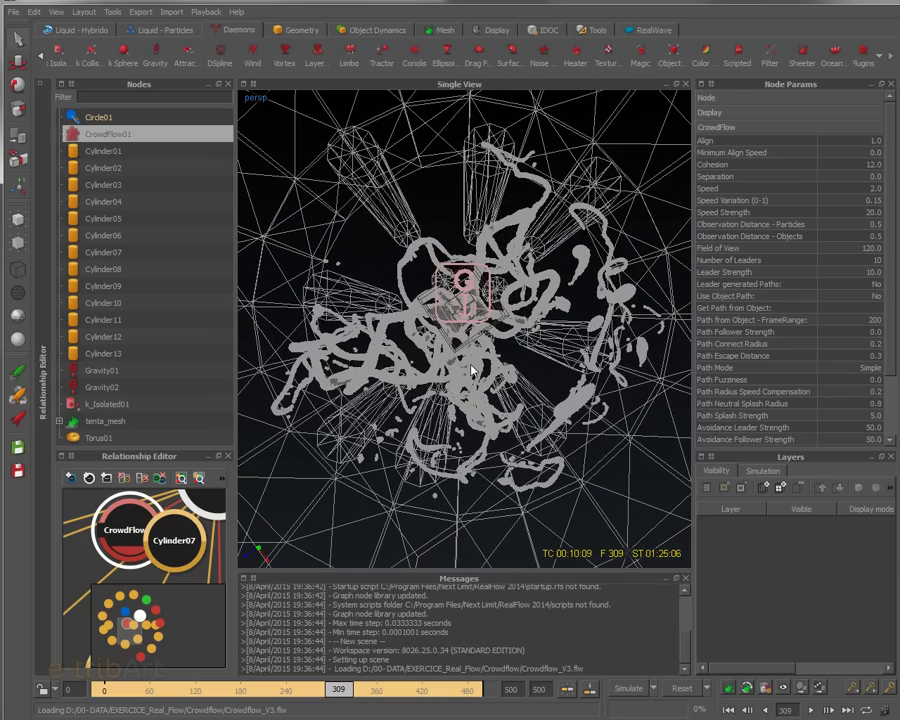
alt+drag(496, 407, 517, 272)
scroll(465, 297, up, 5)
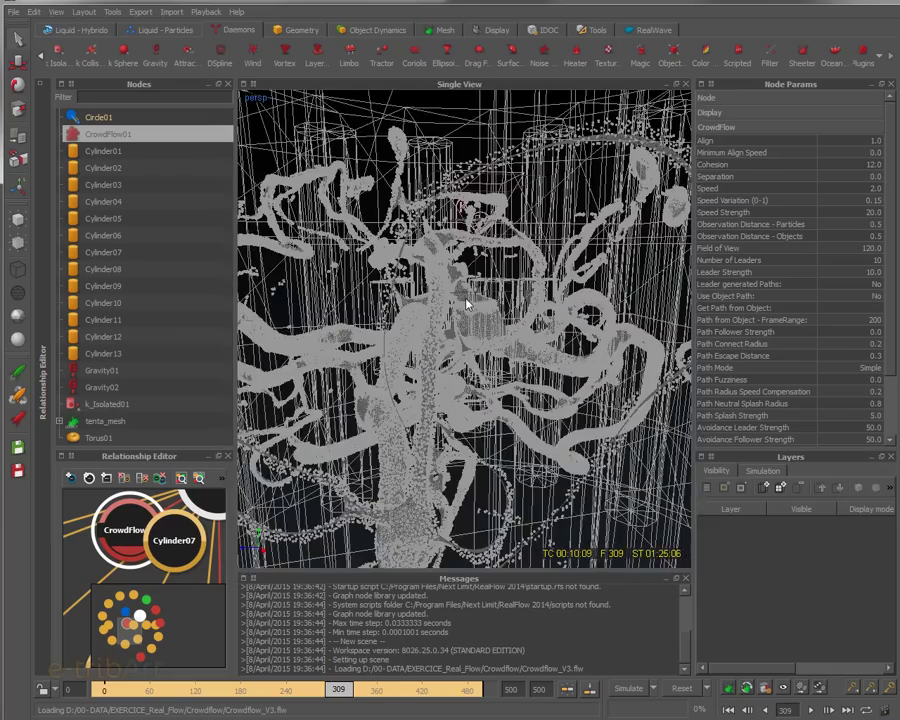
scroll(460, 331, up, 4)
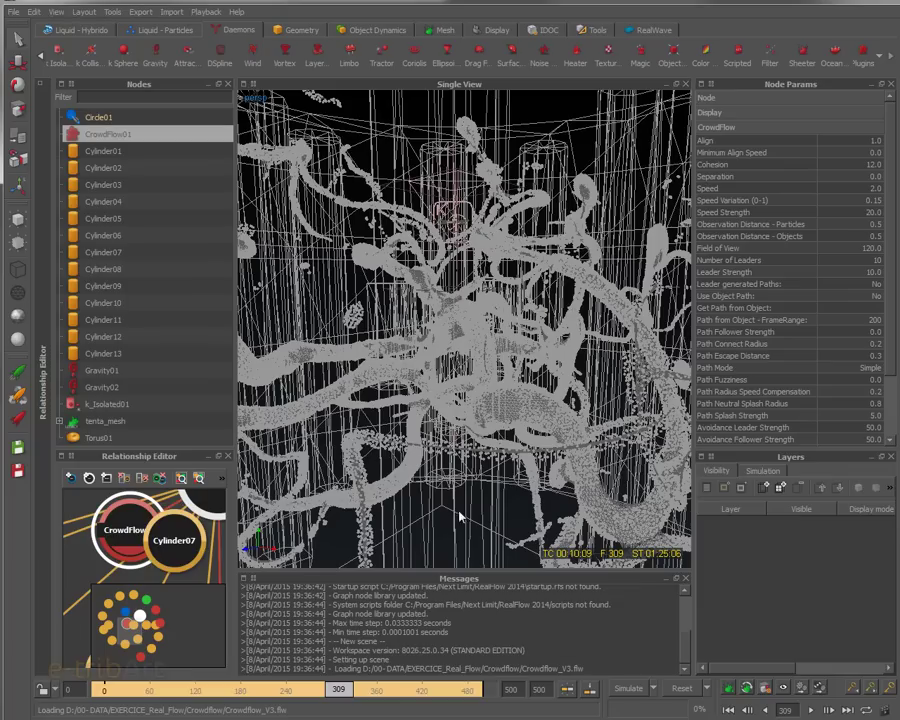
- Select the Torus01 container and examine from several angles how the tentacles spread between the cylinders inside it
click(590, 480)
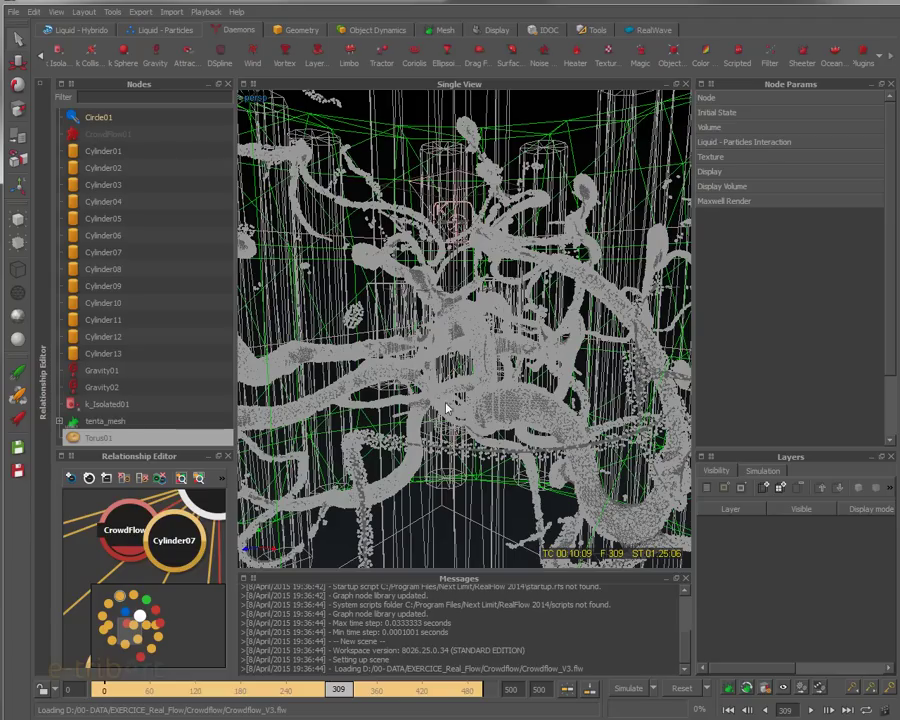
alt+drag(476, 325, 496, 382)
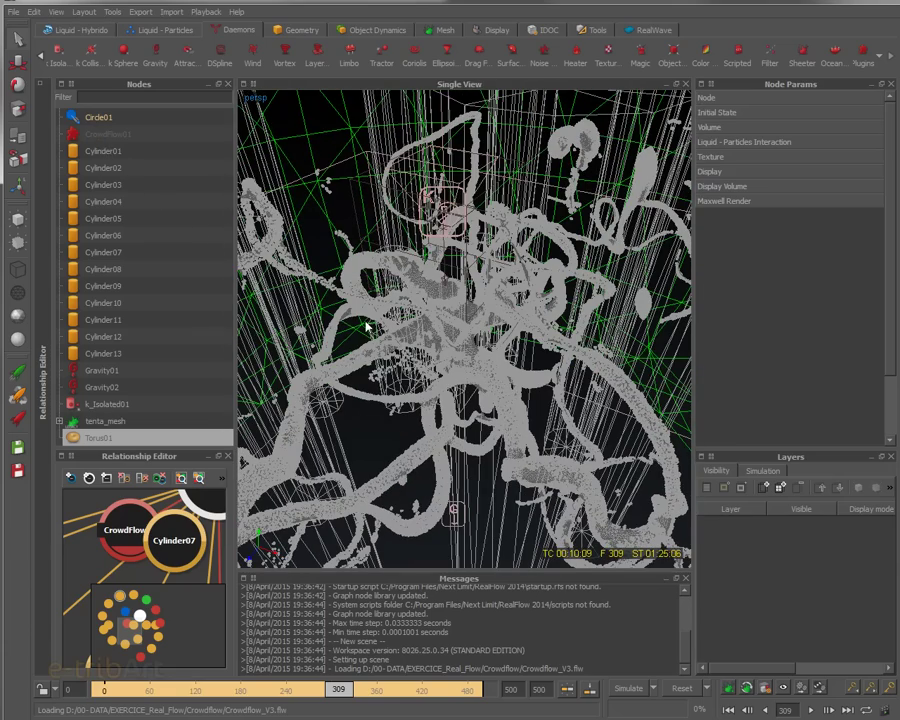
alt+drag(394, 346, 405, 294)
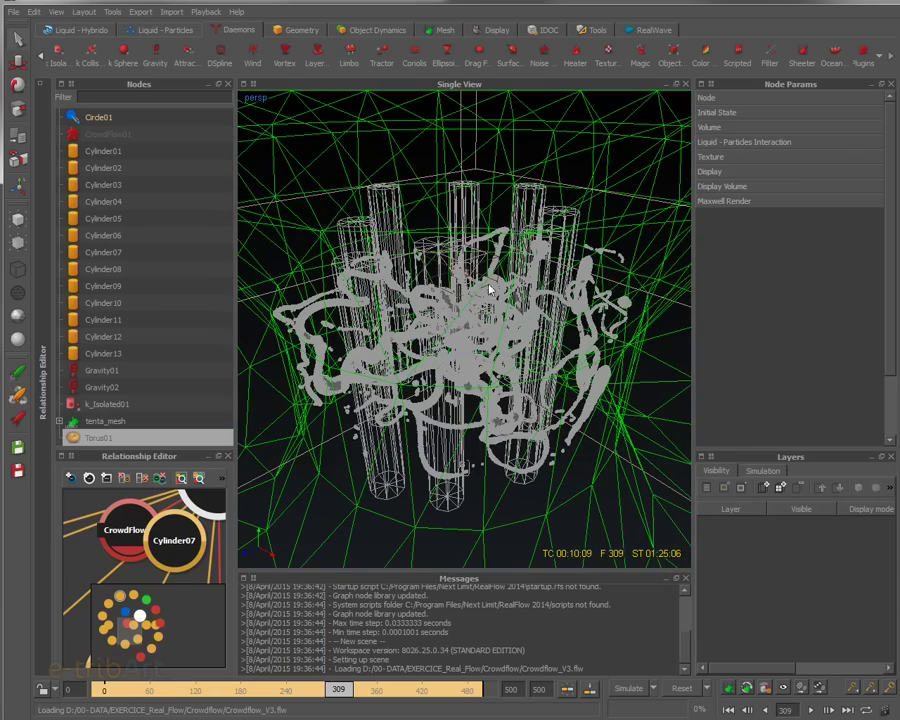
alt+drag(478, 291, 497, 297)
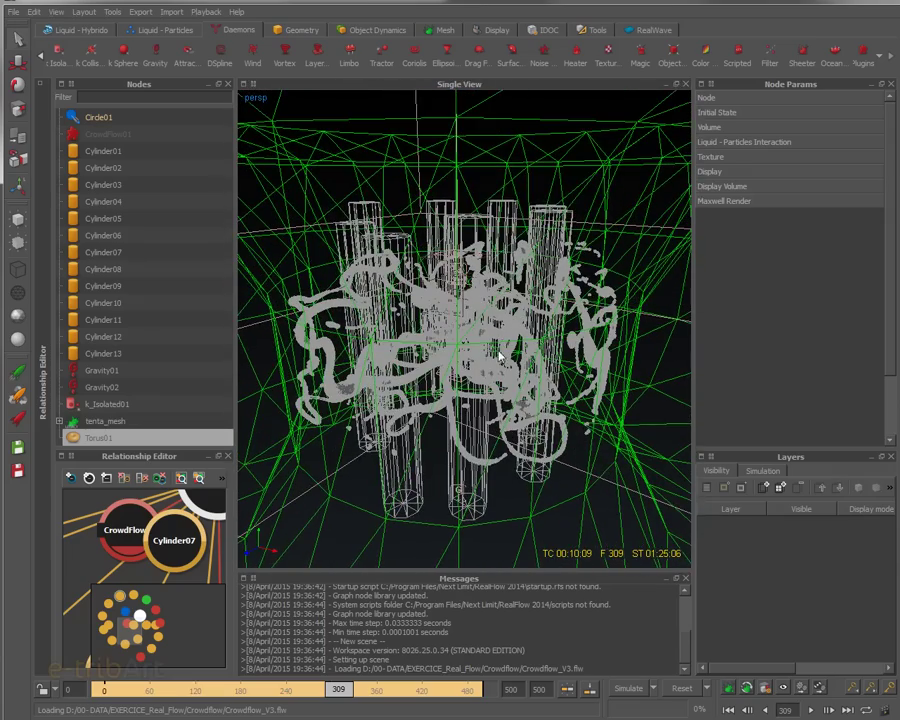
alt+right_drag(498, 295, 498, 354)
alt+drag(436, 346, 497, 355)
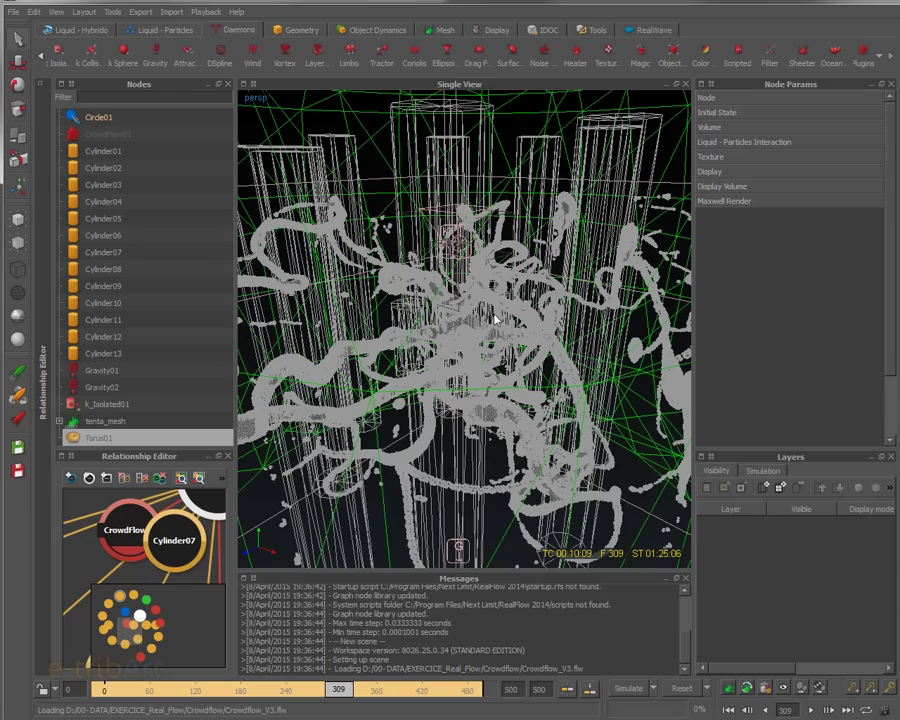
alt+drag(451, 323, 540, 355)
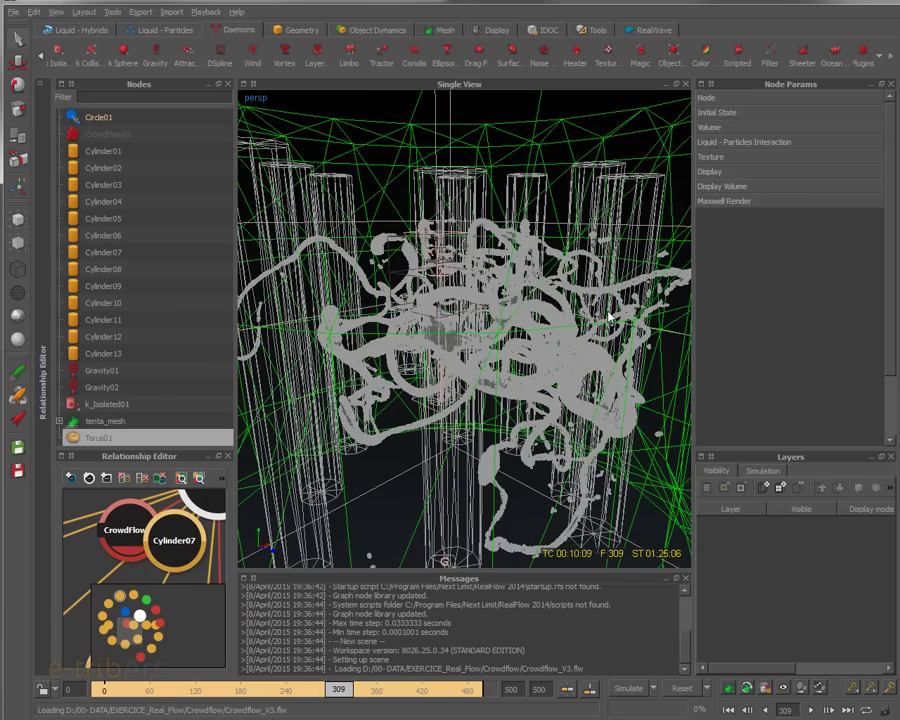
- Select the Circle01 emitter to highlight its particles and view them within the entire torus and gravity boxes
click(555, 318)
scroll(555, 318, down, 5)
alt+drag(530, 318, 460, 315)
scroll(460, 315, down, 2)
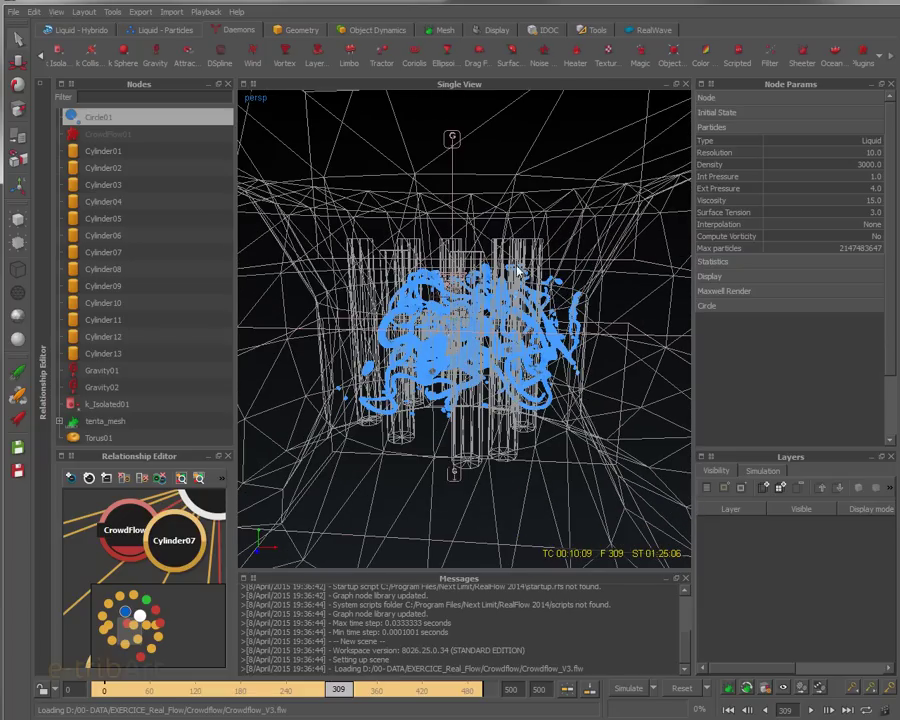
alt+drag(350, 205, 385, 256)
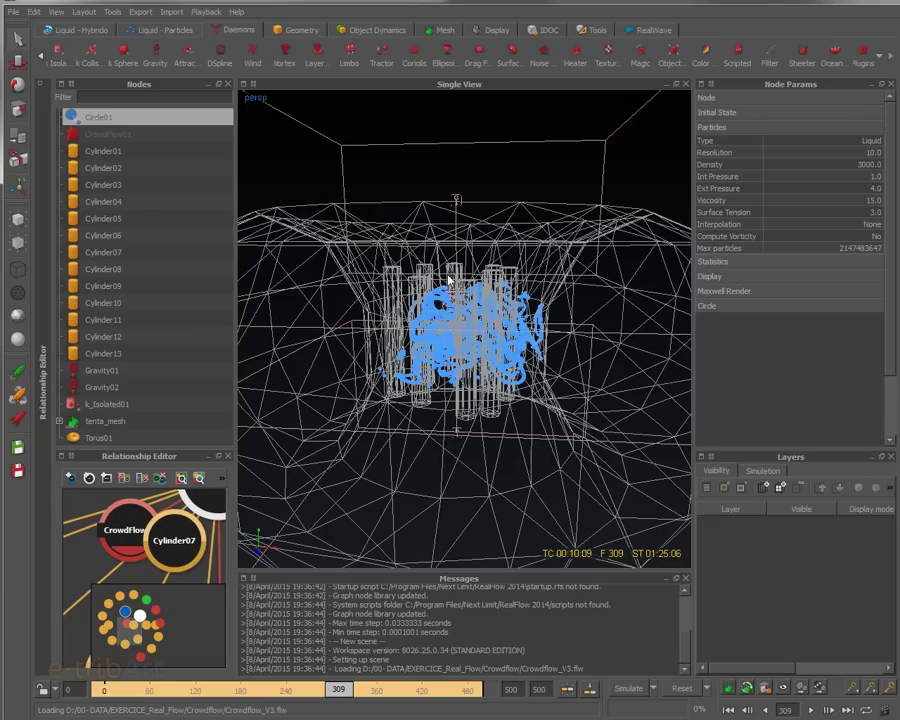
scroll(484, 318, down, 3)
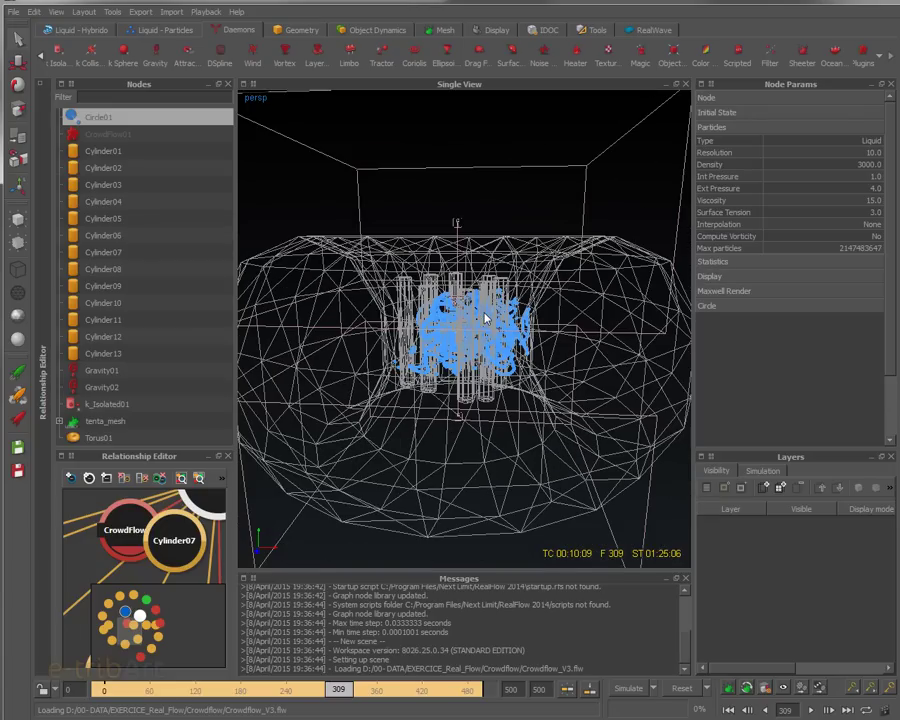
scroll(536, 385, down, 3)
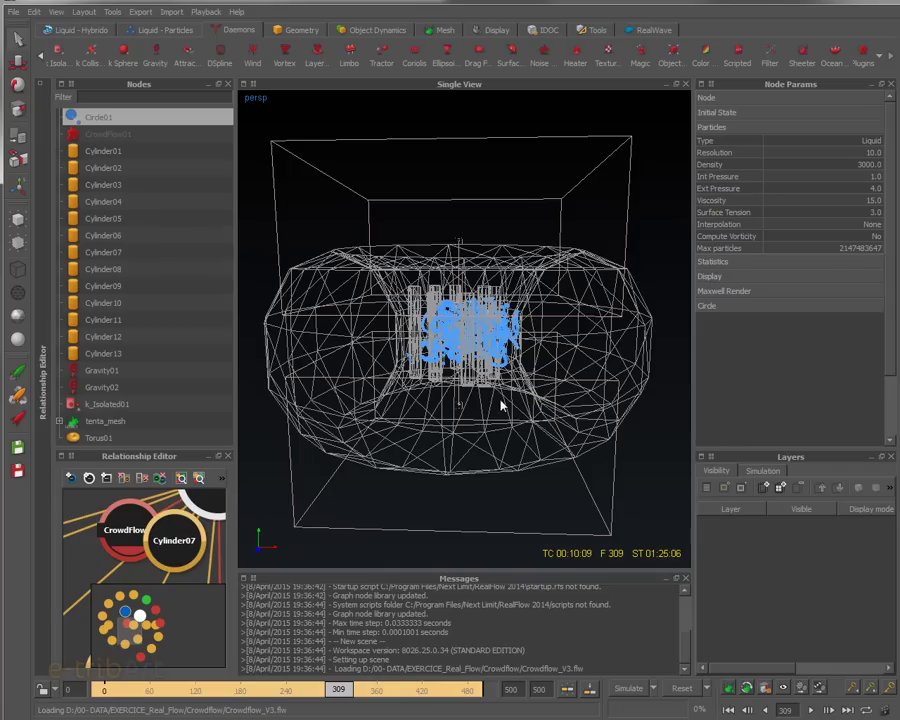
- Examine the highlighted Circle01 particles up close from all around as they wind between the cylinders
scroll(492, 400, up, 5)
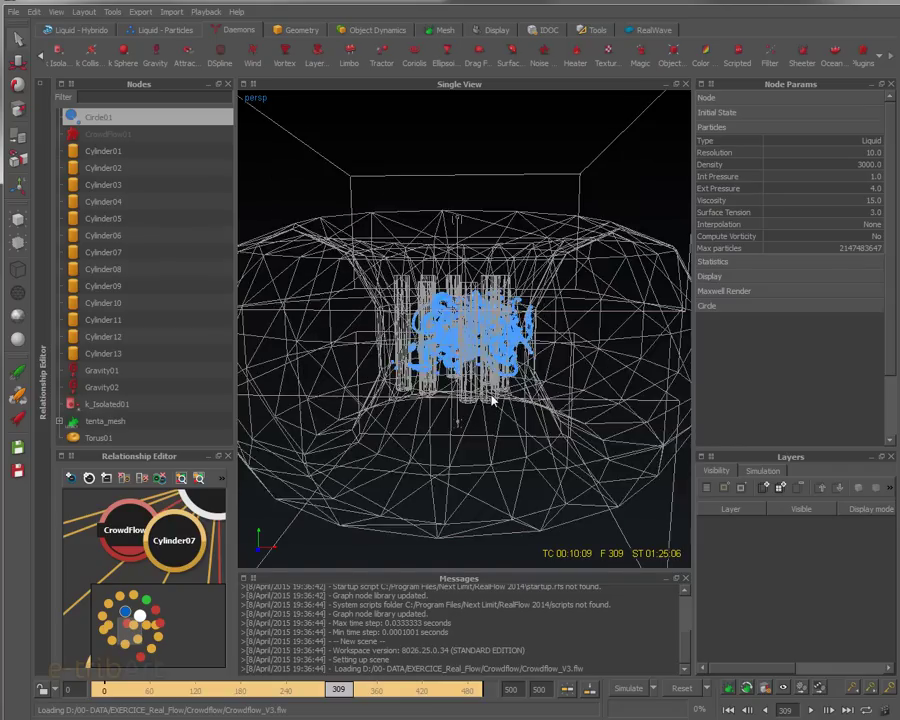
scroll(492, 400, up, 4)
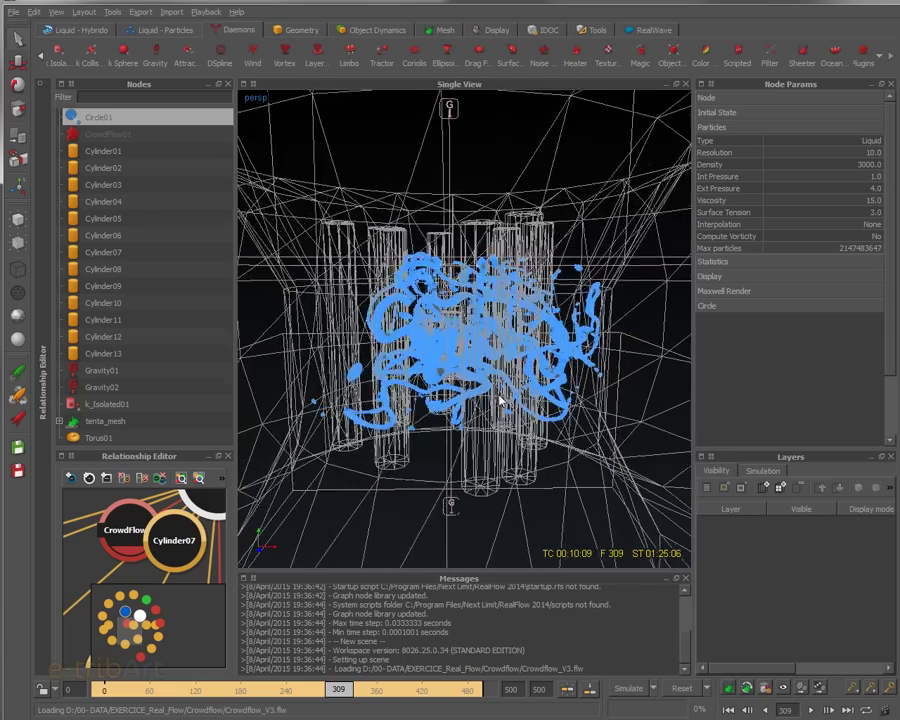
scroll(486, 400, up, 3)
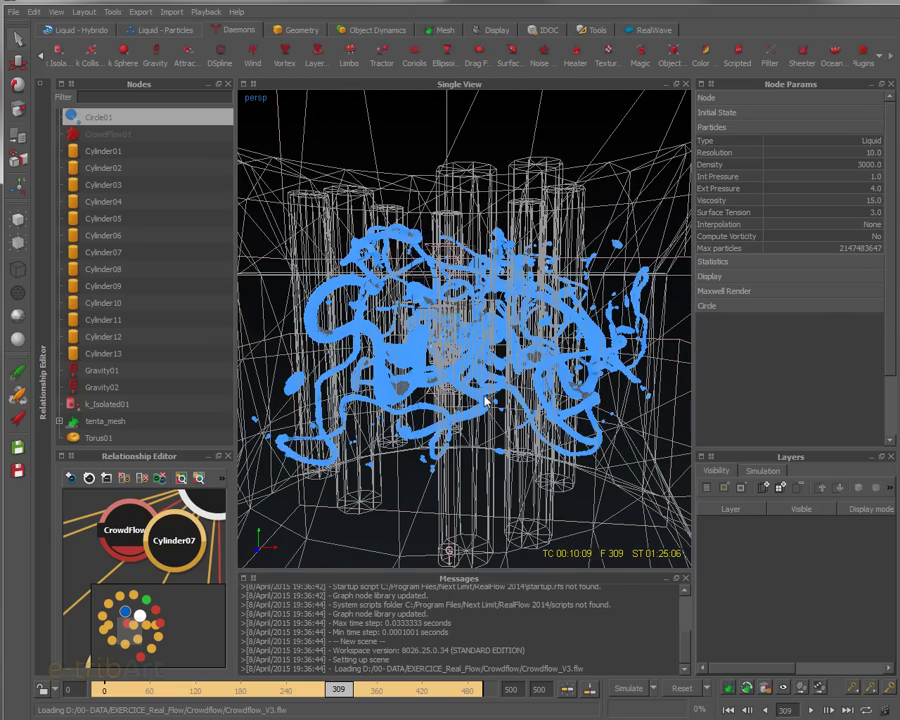
alt+drag(400, 355, 290, 315)
alt+right_drag(290, 315, 365, 287)
alt+drag(365, 287, 315, 187)
alt+drag(396, 236, 504, 213)
alt+drag(452, 281, 546, 278)
- Select both gravity daemons, Gravity02 and Gravity01, and inspect their bounding boxes above and below the cylinders
scroll(543, 282, down, 4)
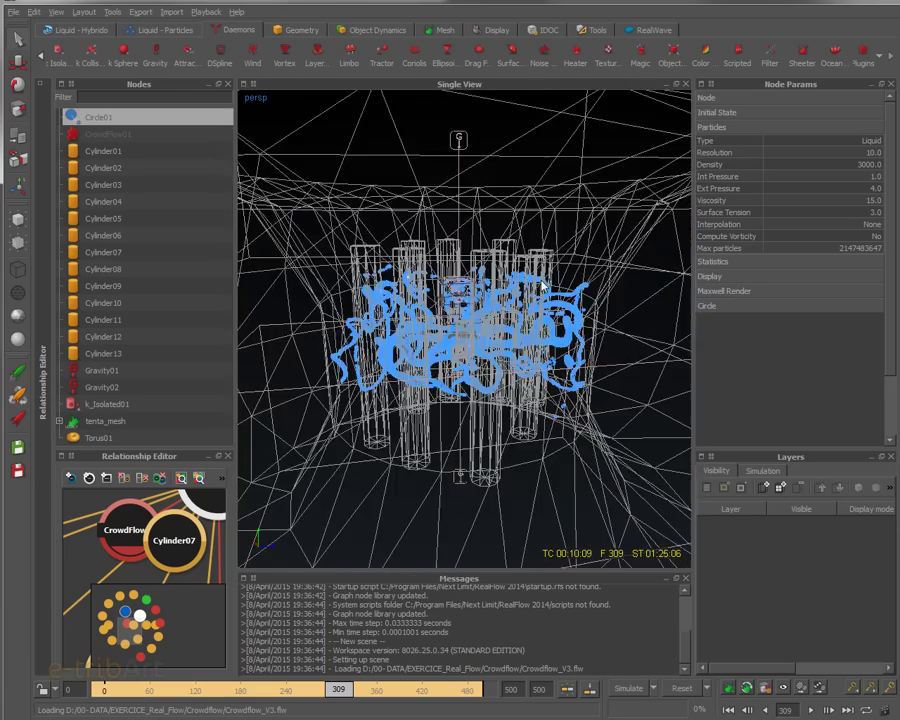
scroll(540, 288, down, 6)
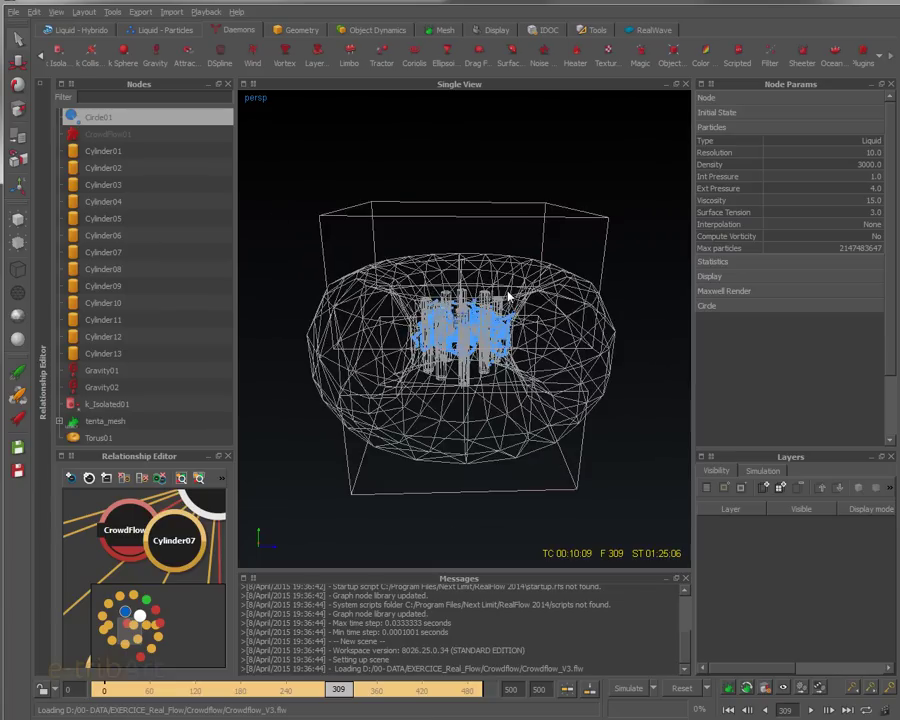
alt+drag(508, 275, 378, 240)
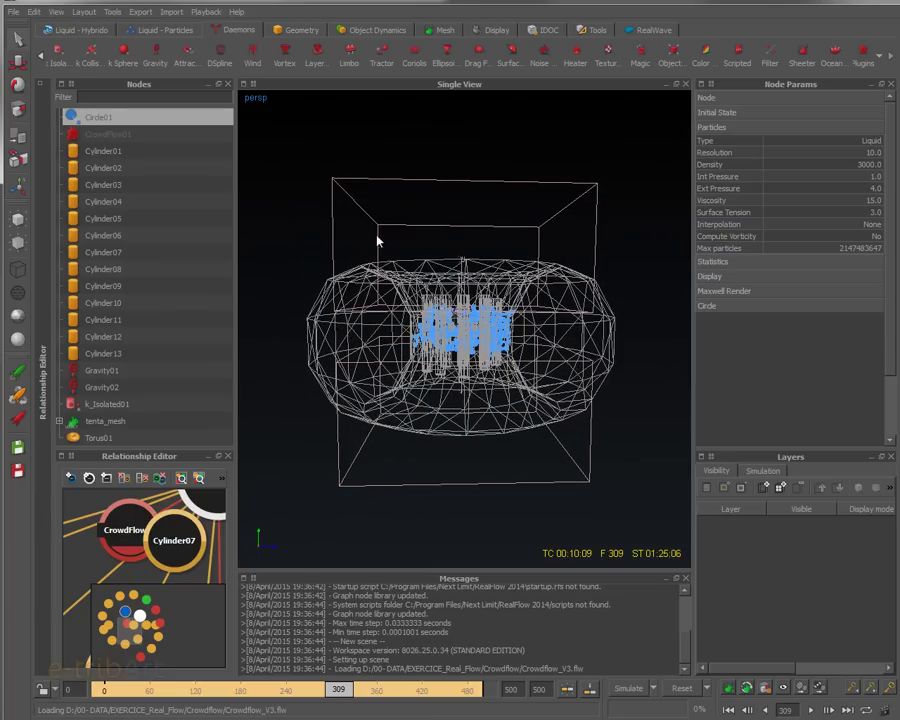
click(380, 182)
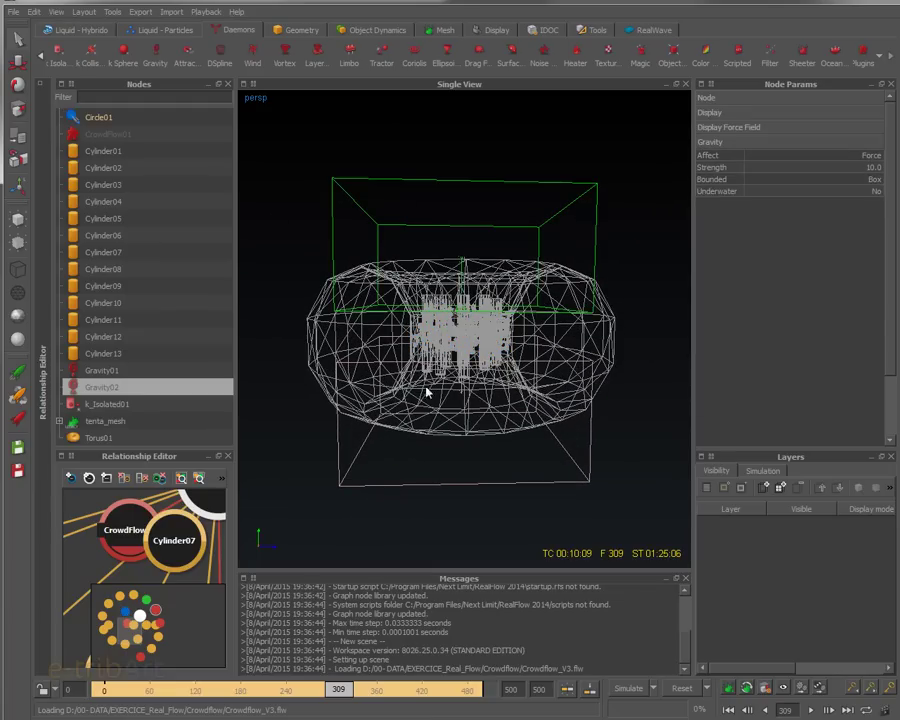
ctrl+click(452, 486)
scroll(460, 474, up, 4)
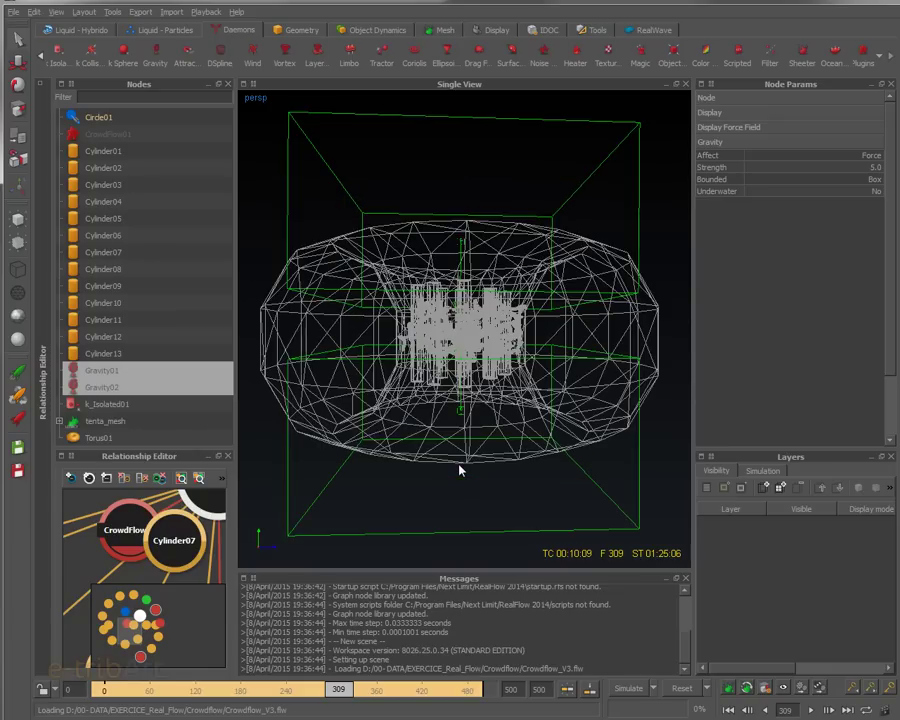
alt+drag(460, 468, 449, 414)
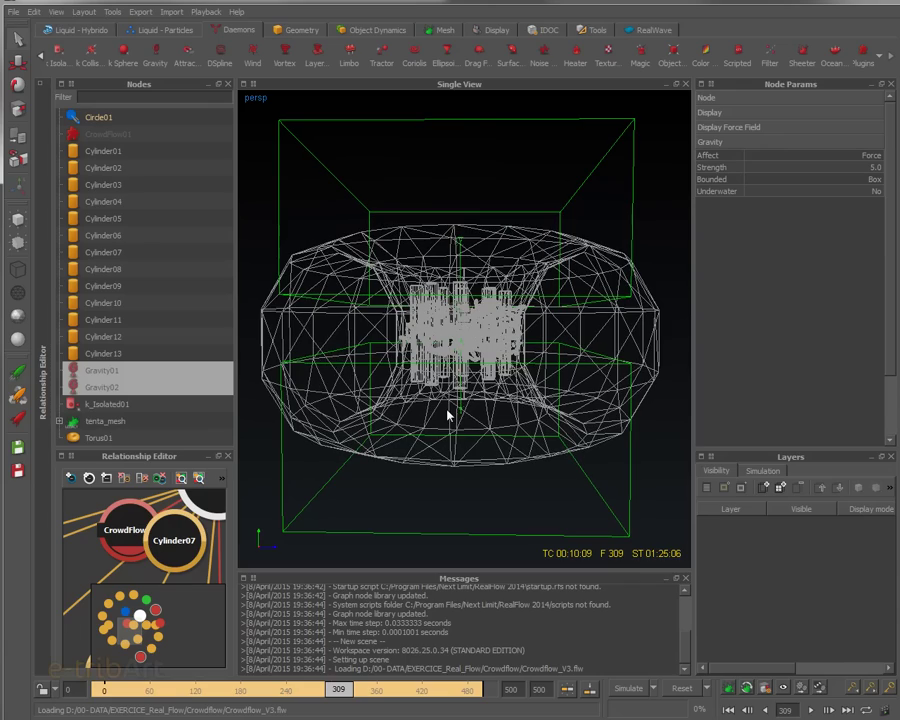
- Highlight the Circle01 particles again and advance through frame 344 to frame 381, examining their spread from above
click(106, 121)
scroll(360, 337, up, 5)
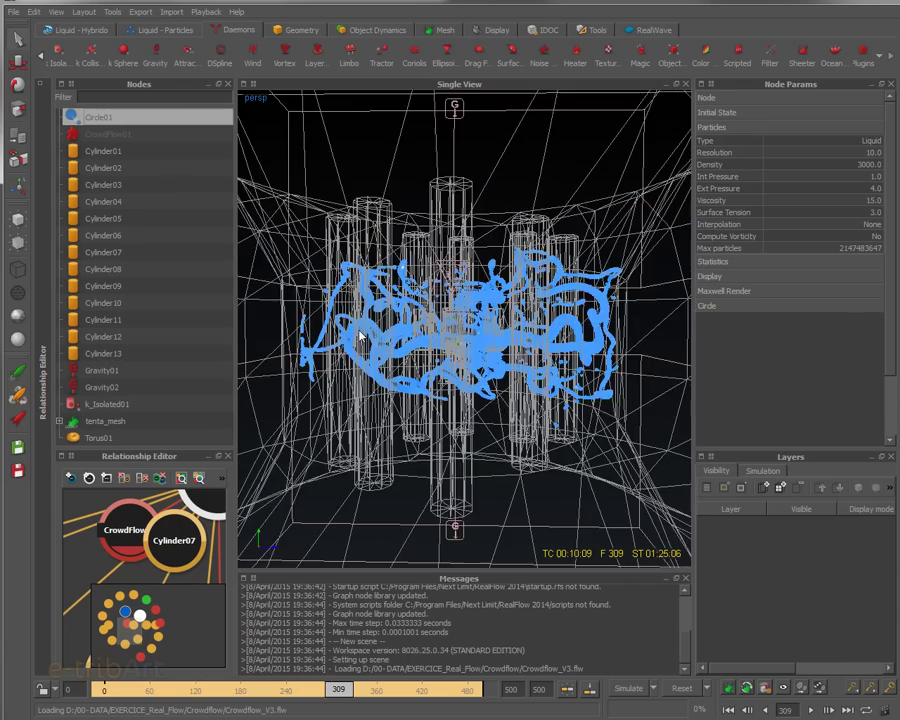
alt+drag(360, 337, 460, 370)
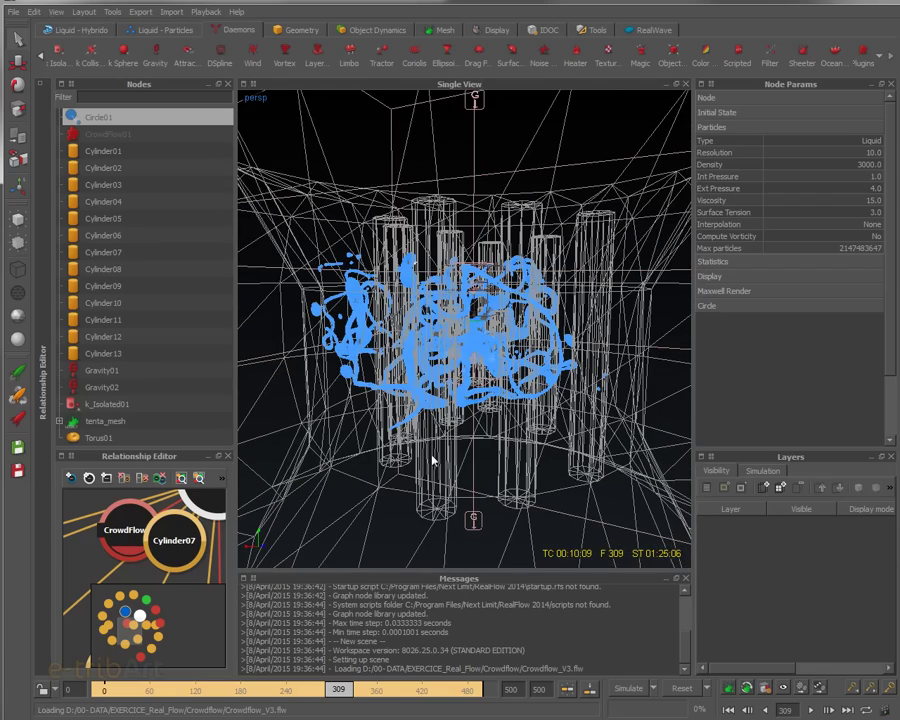
click(366, 689)
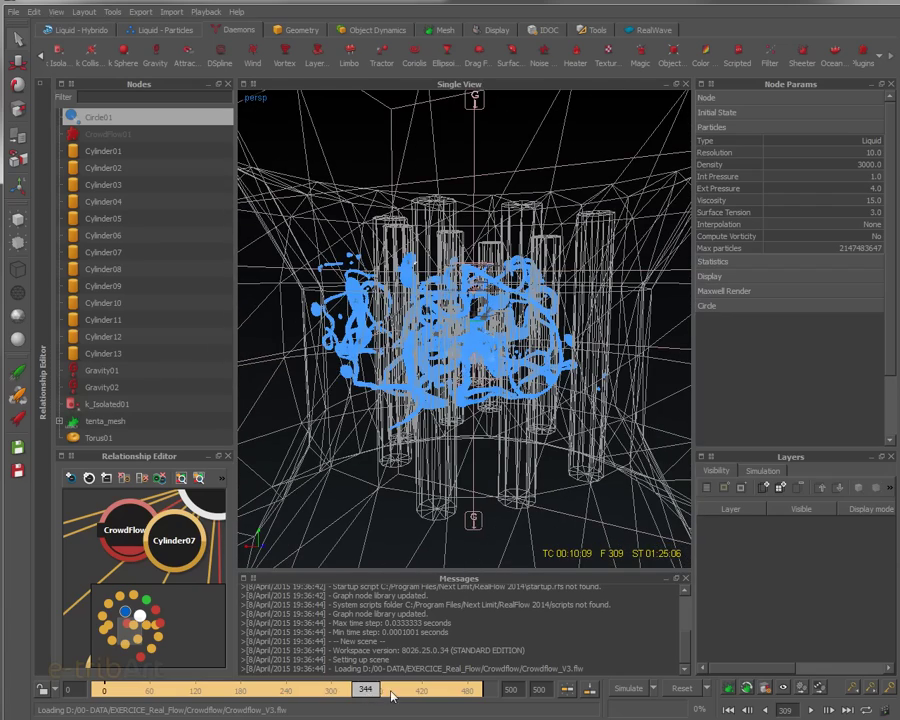
click(394, 690)
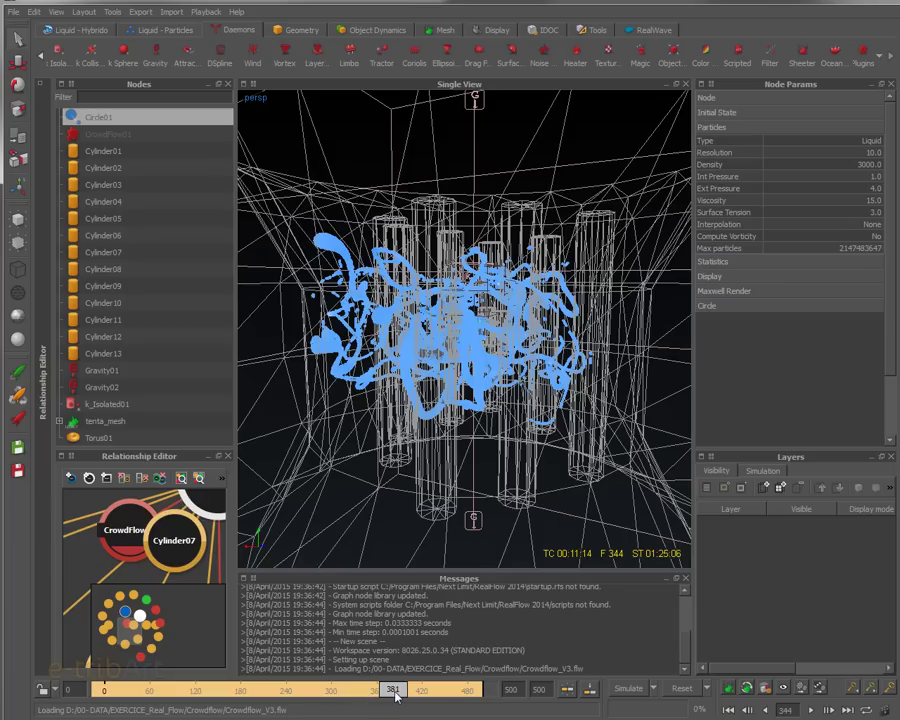
alt+drag(308, 255, 338, 463)
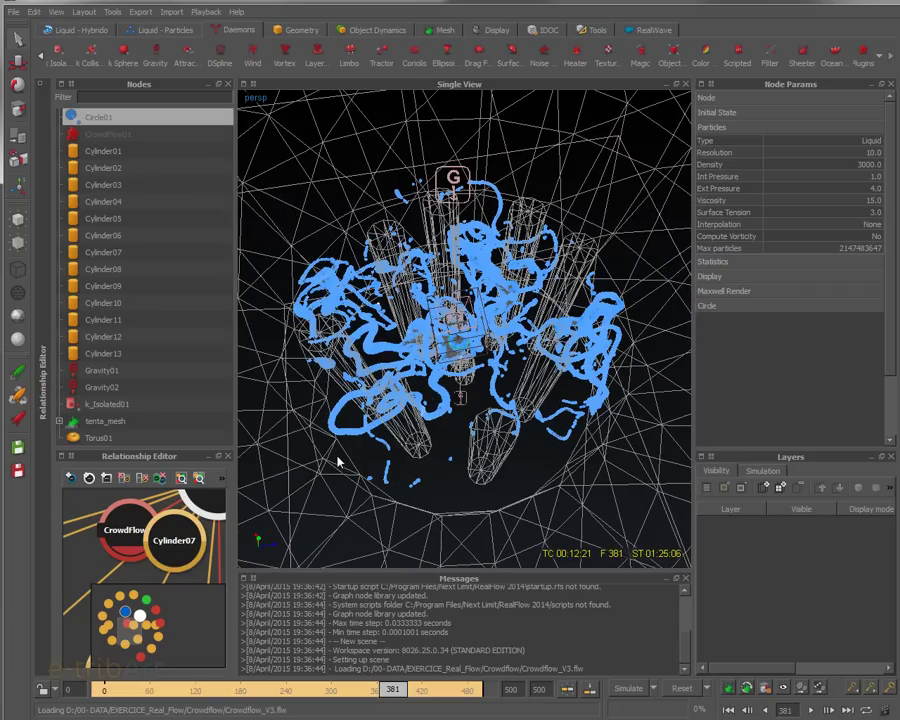
- Examine the fluid's centre from above at frame 381 and select the CrowdFlow01 daemon's Align parameter for review
click(112, 136)
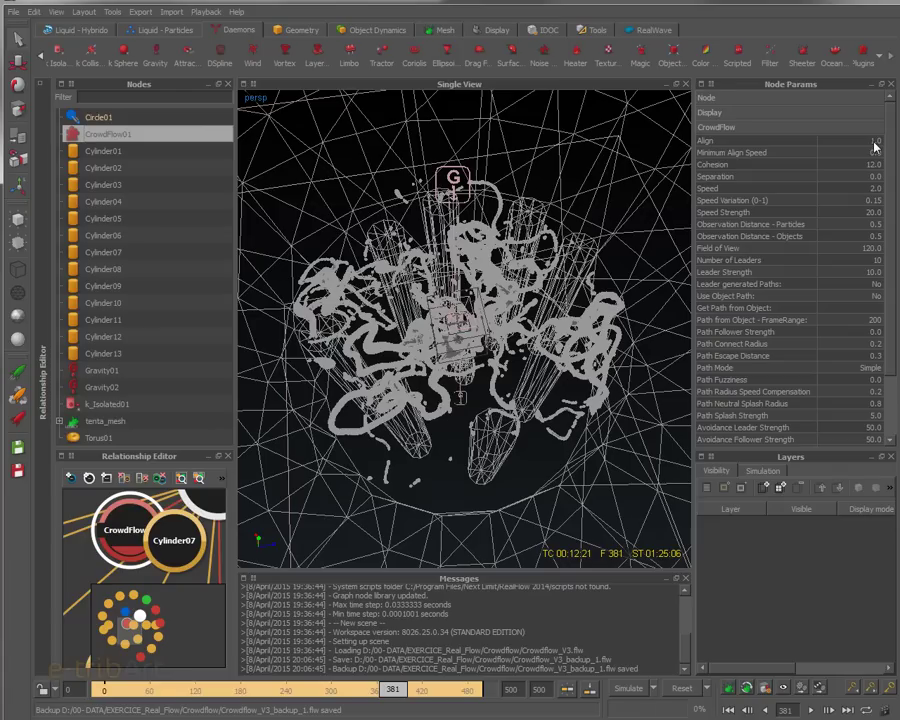
alt+drag(554, 267, 333, 246)
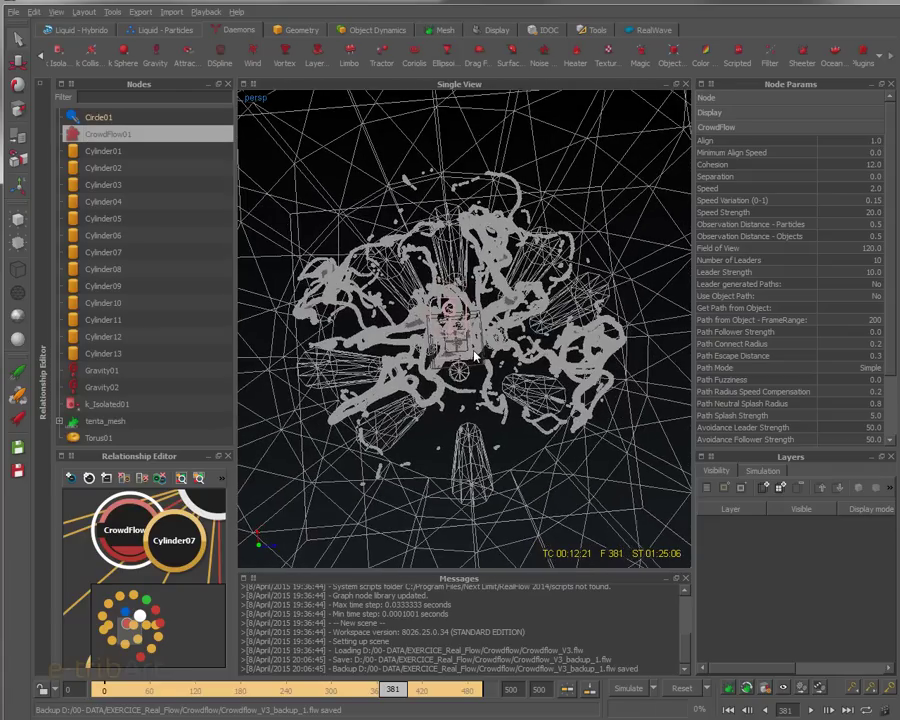
alt+right_drag(333, 246, 475, 356)
click(550, 294)
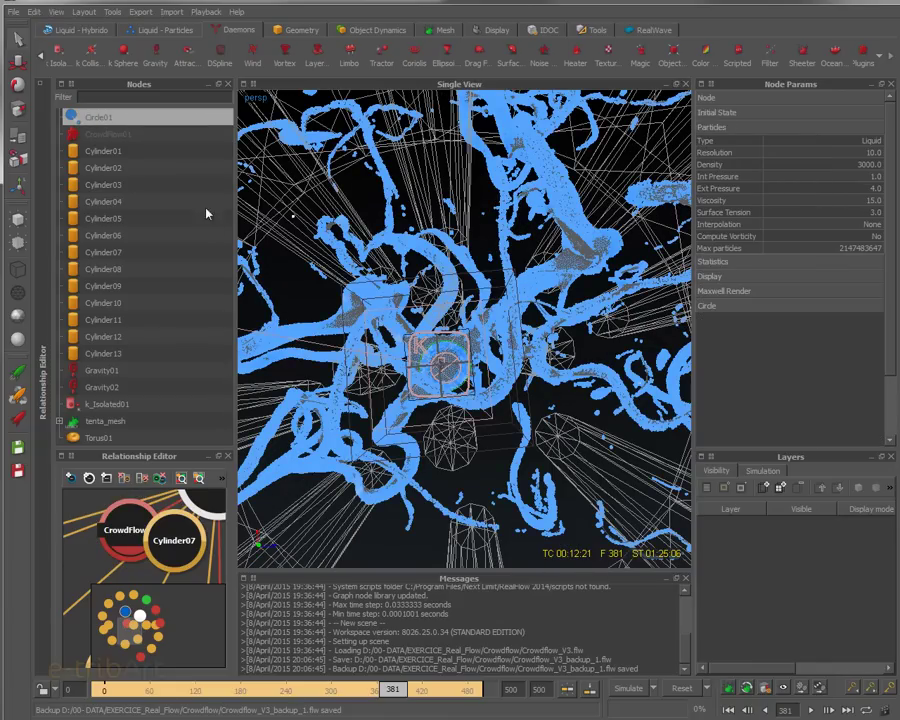
ctrl+click(131, 135)
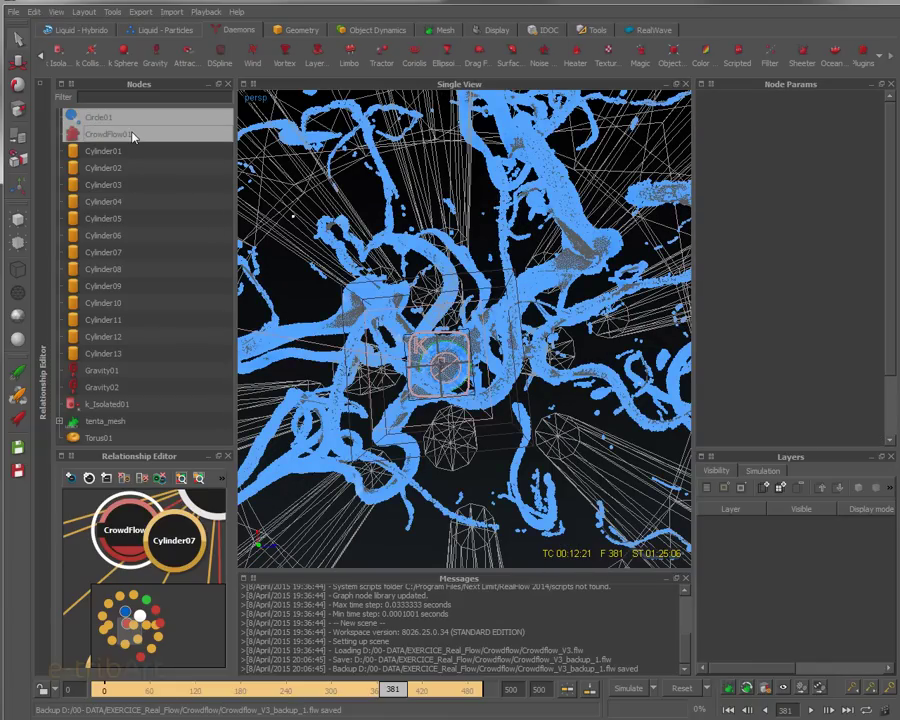
click(131, 136)
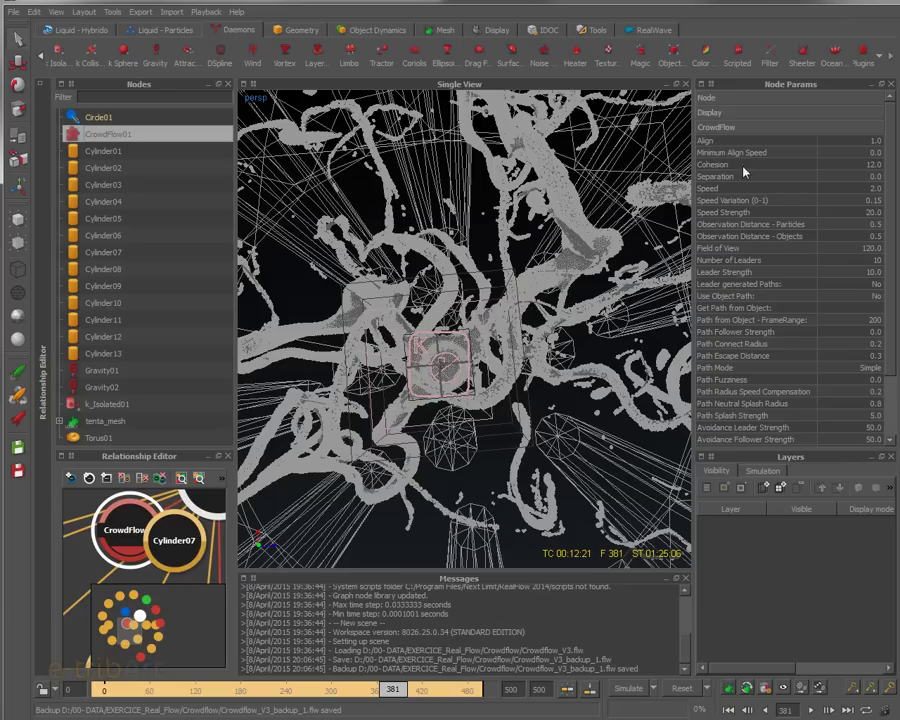
click(714, 144)
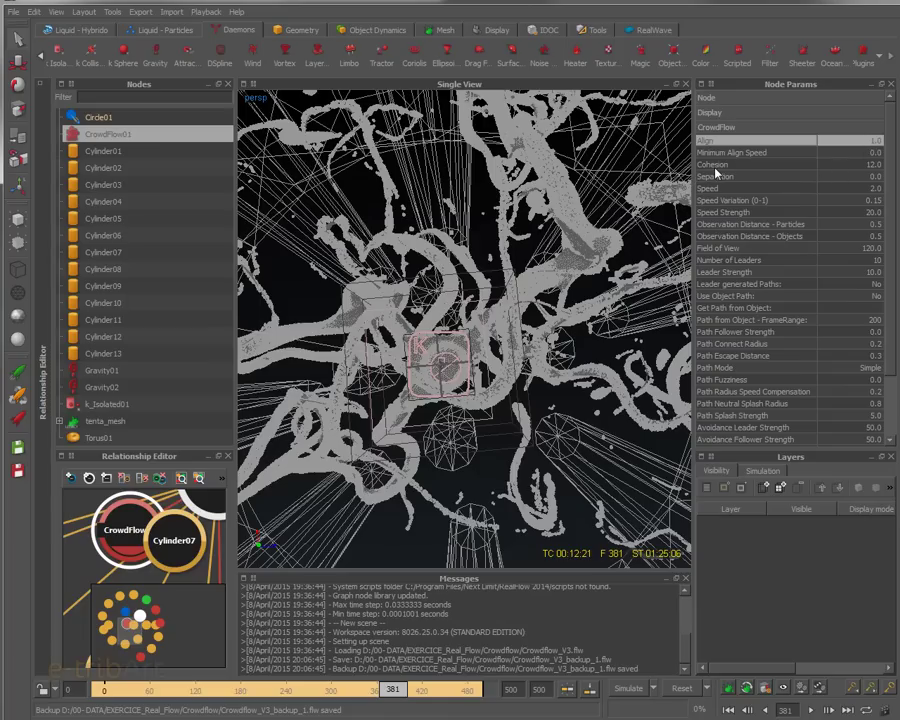
- Review CrowdFlow01's Cohesion value of 12 and go back to frame 277, viewing the tentacles from the side
double_click(875, 165)
text(12)
key(Return)
alt+drag(362, 225, 336, 545)
drag(212, 690, 316, 690)
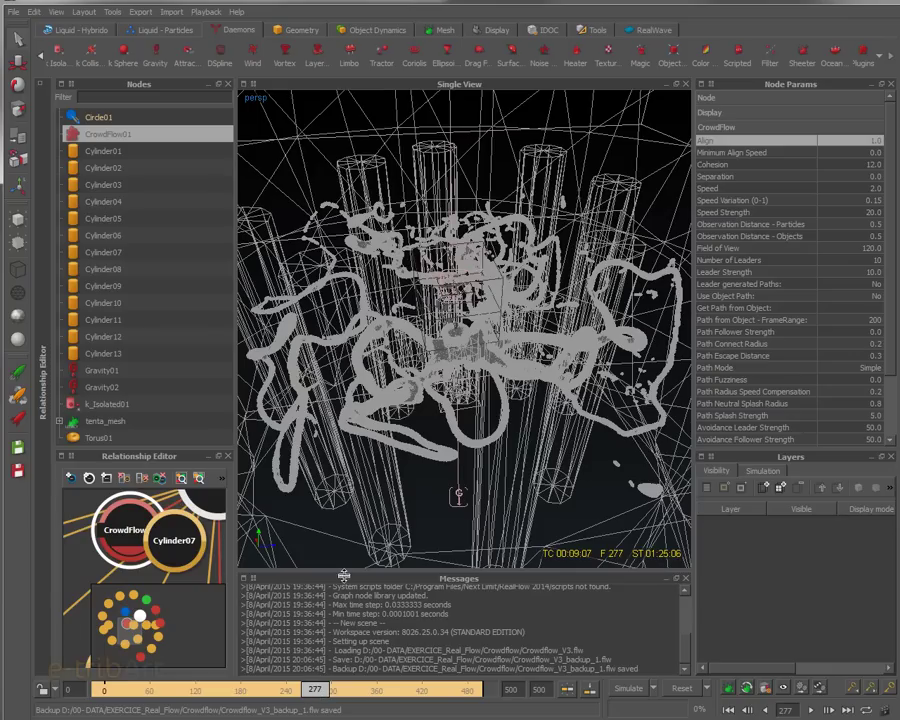
- Review CrowdFlow01's Speed, Observation Distance - Objects and Field of View parameters, continuing down to the path and avoidance settings
click(880, 189)
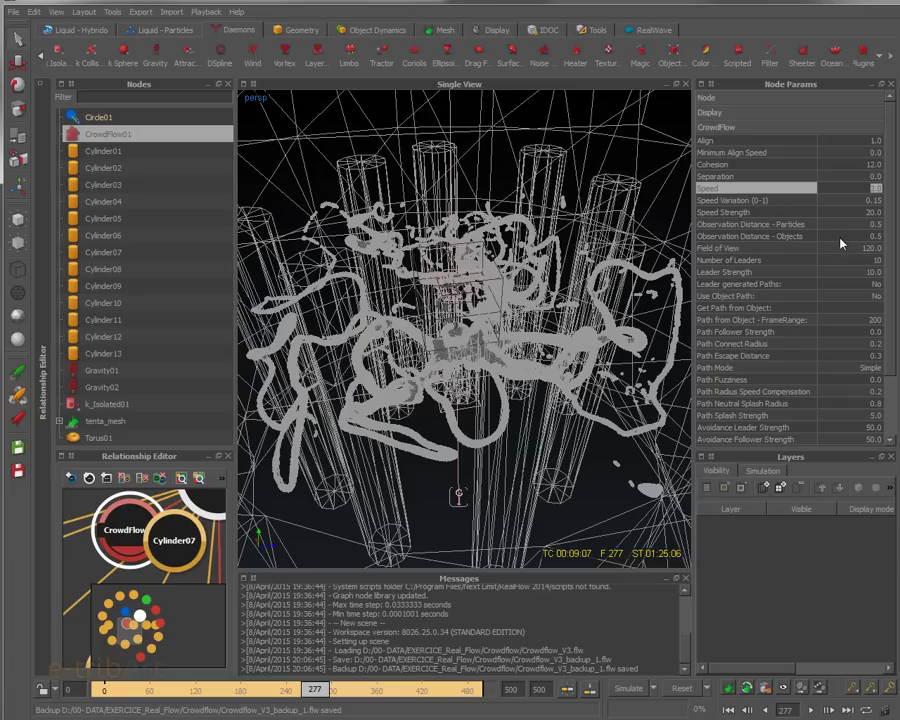
click(720, 238)
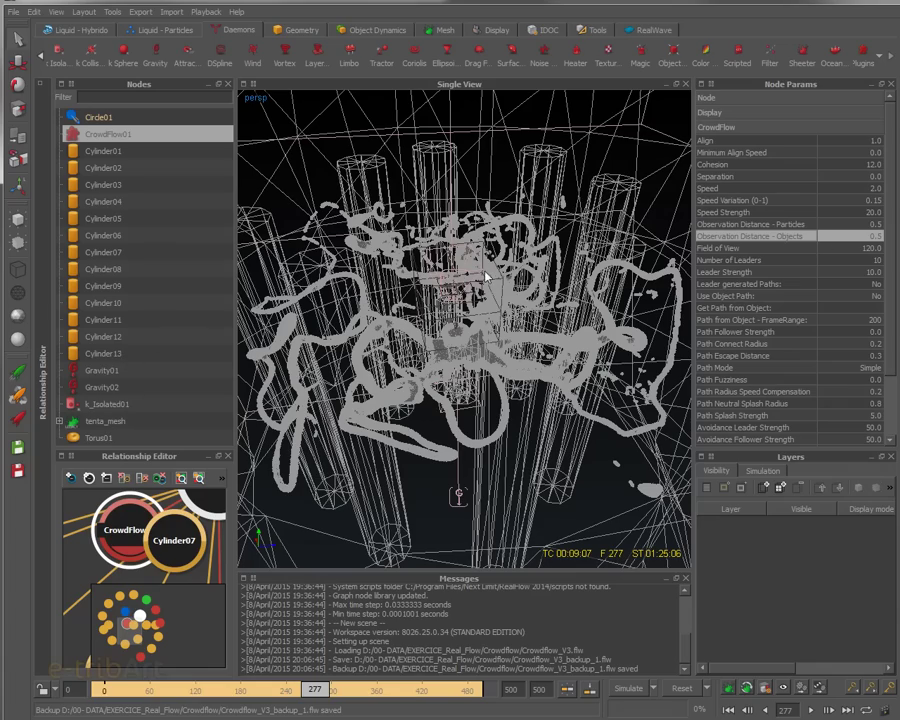
alt+drag(486, 277, 445, 228)
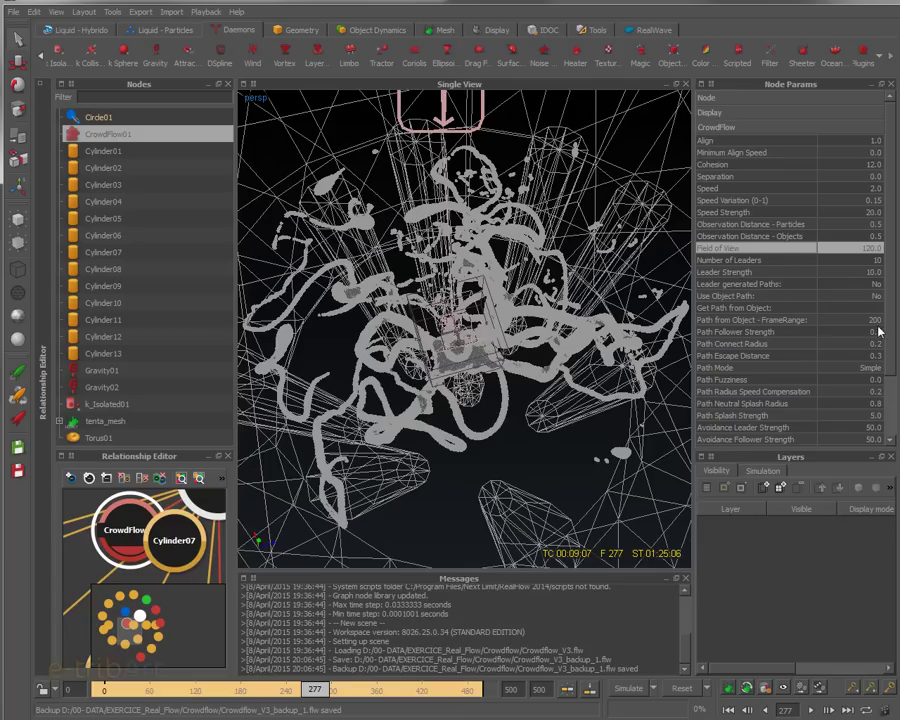
drag(895, 348, 892, 380)
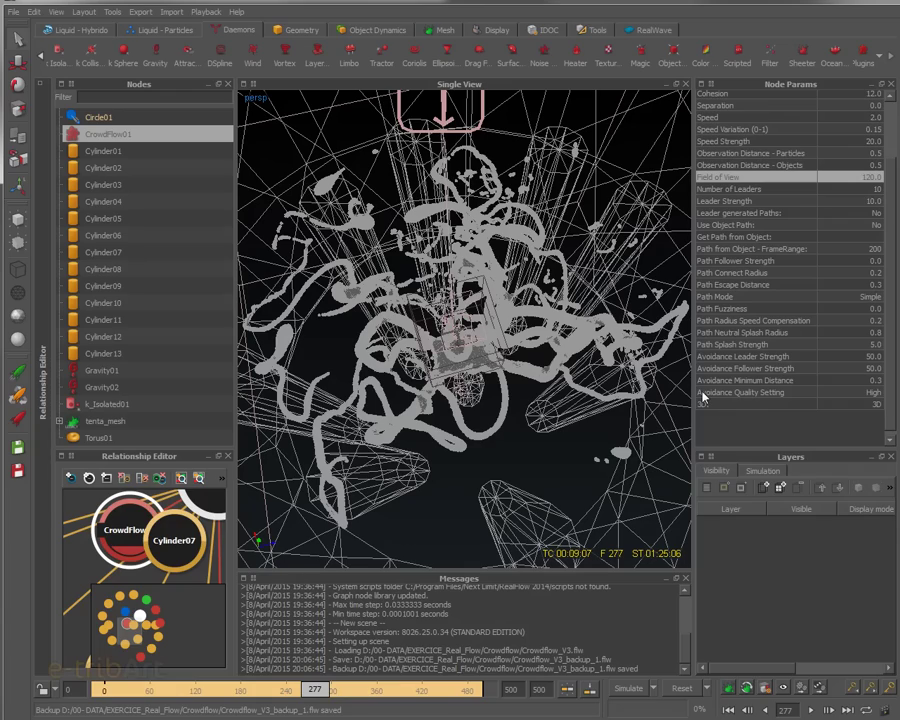
- Highlight the Circle01 particles at frame 277 and examine how they wind around the cylinders, up close and from all around
alt+drag(510, 282, 525, 380)
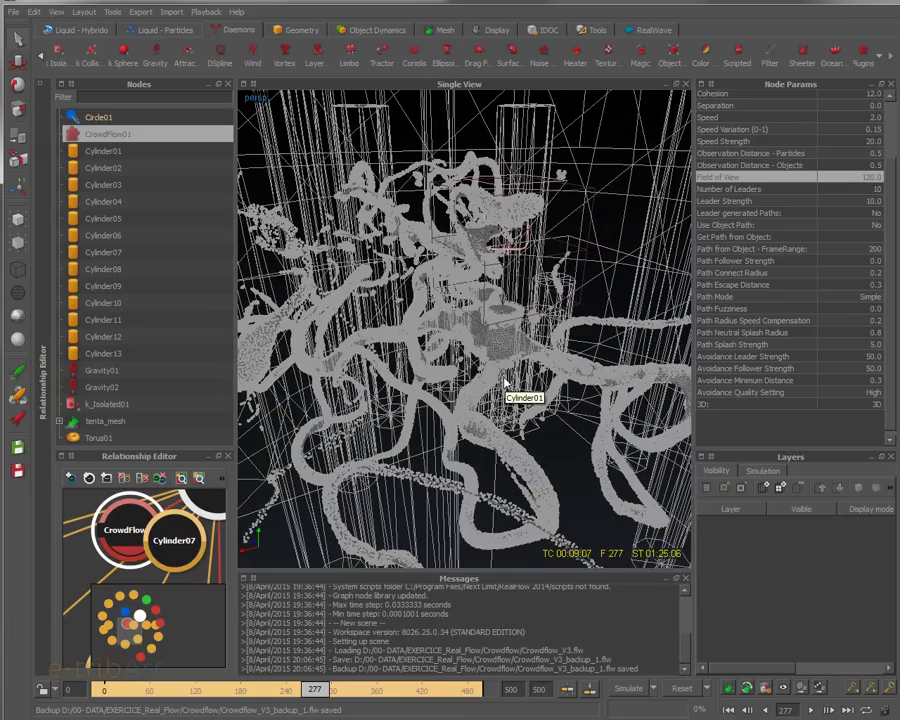
click(528, 466)
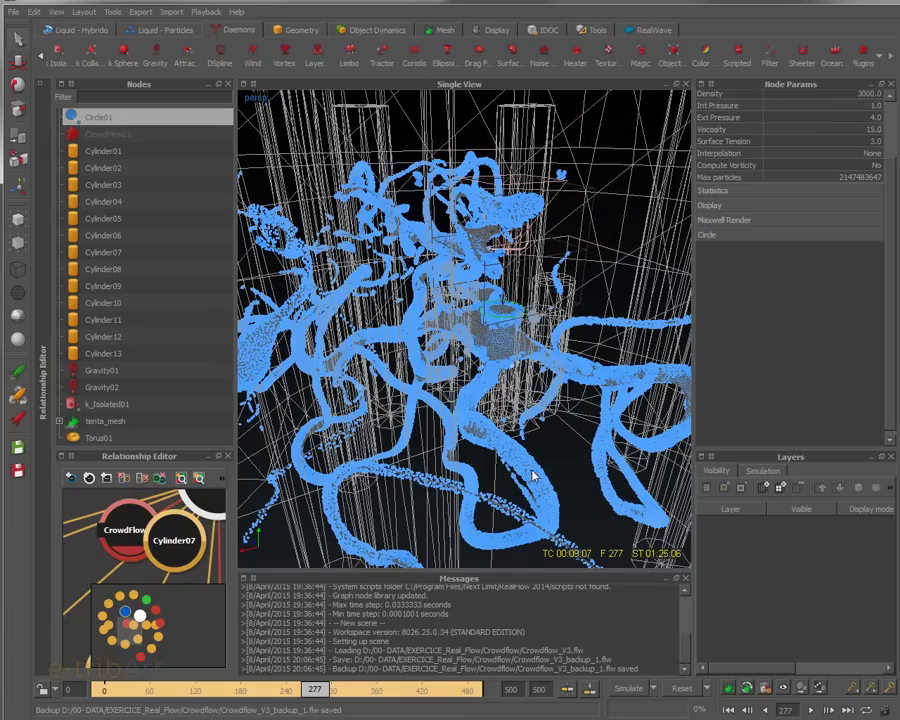
alt+drag(535, 457, 610, 401)
alt+right_drag(610, 401, 548, 432)
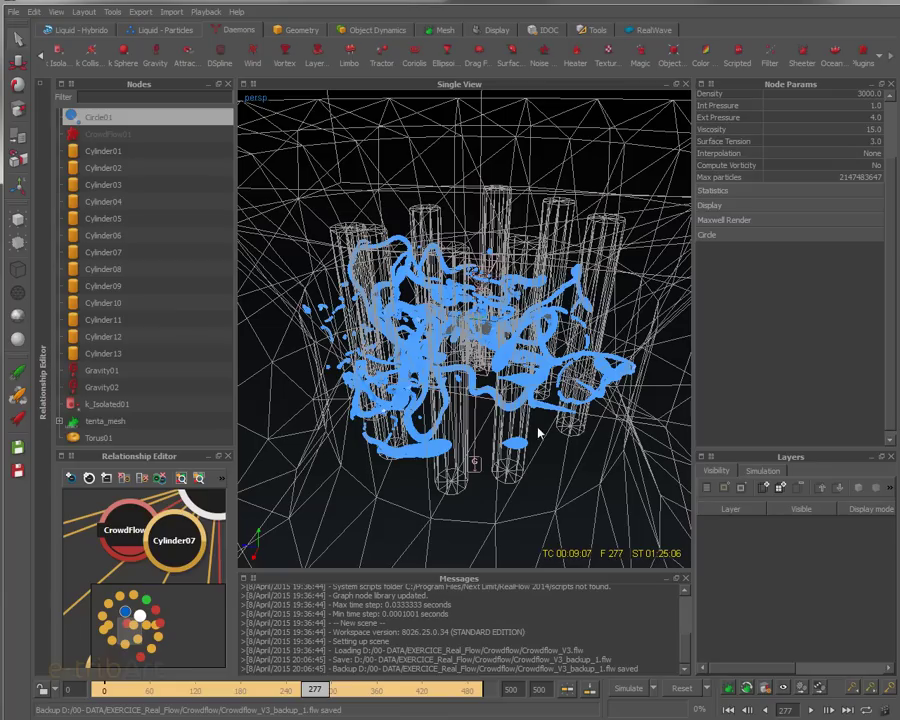
alt+drag(546, 432, 451, 436)
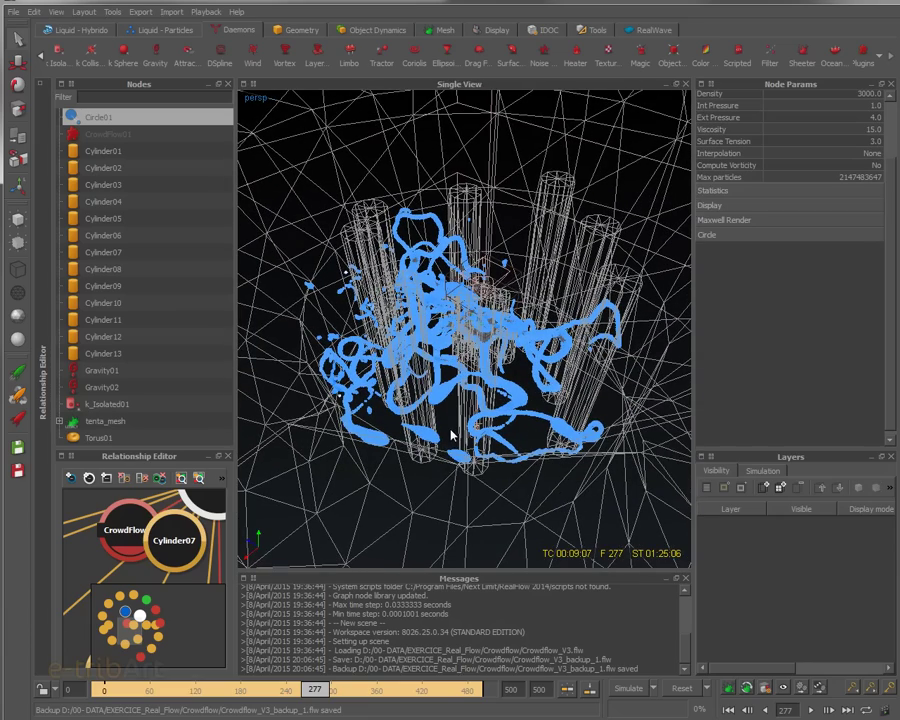
alt+drag(451, 437, 448, 340)
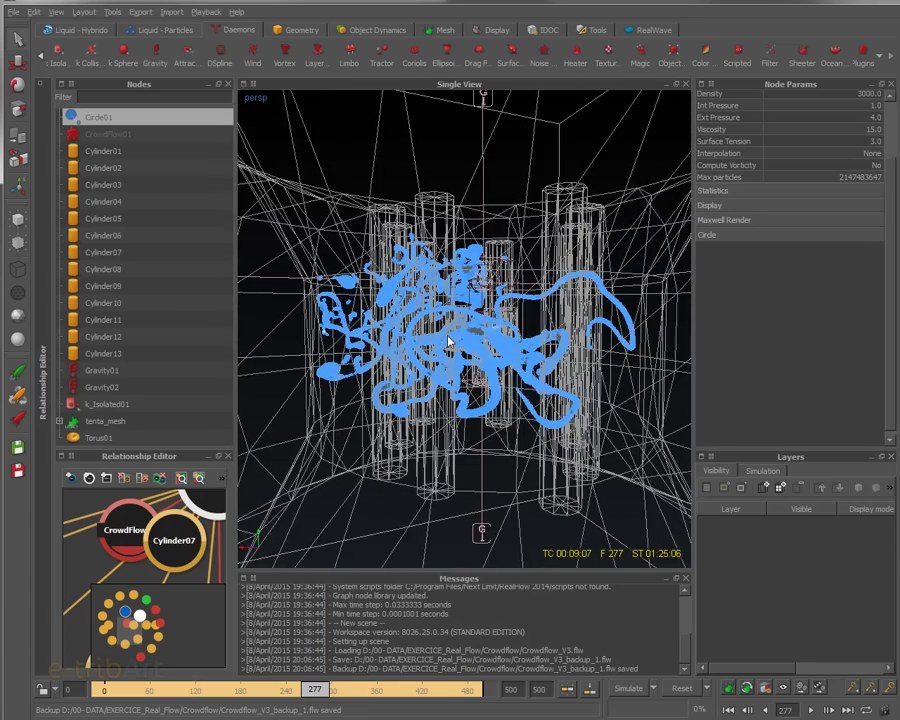
scroll(448, 341, up, 3)
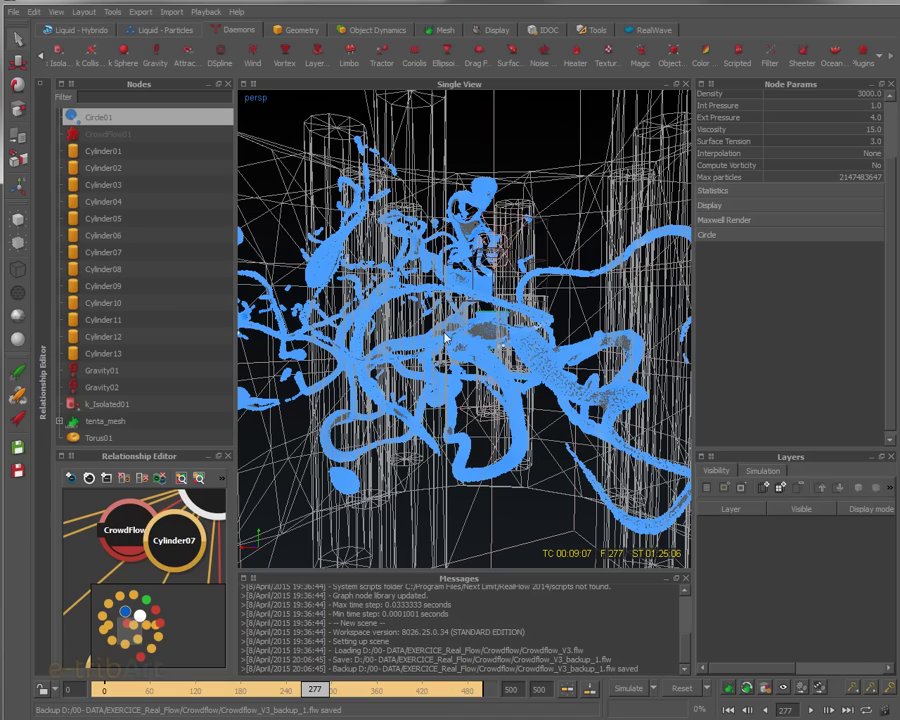
alt+drag(460, 318, 500, 286)
scroll(468, 342, up, 5)
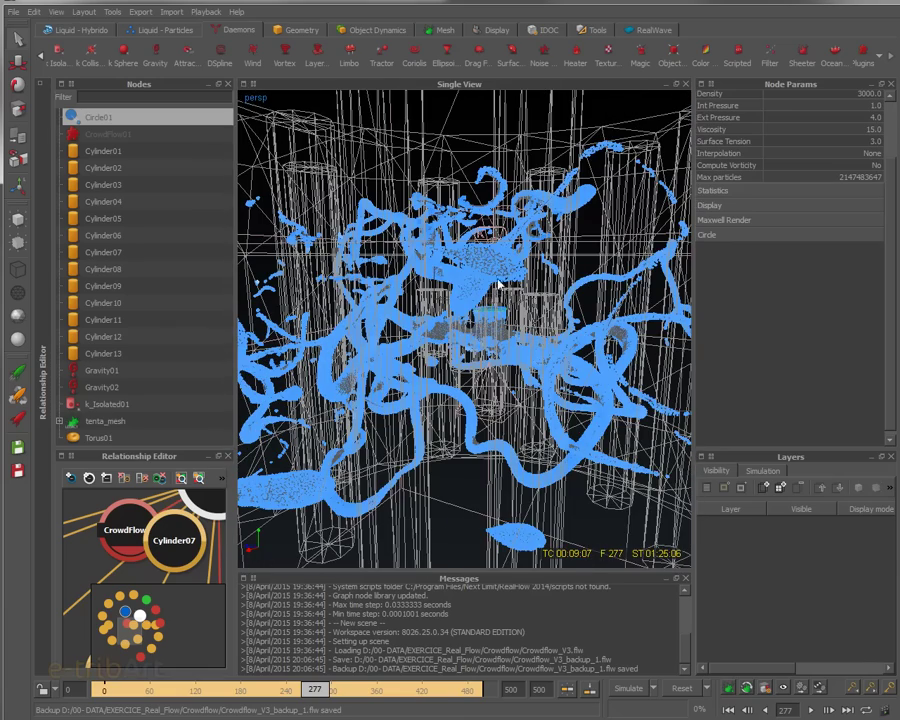
- Hide the Circle01 particles in the viewport and select the tentacle mesh that remains displayed
click(110, 423)
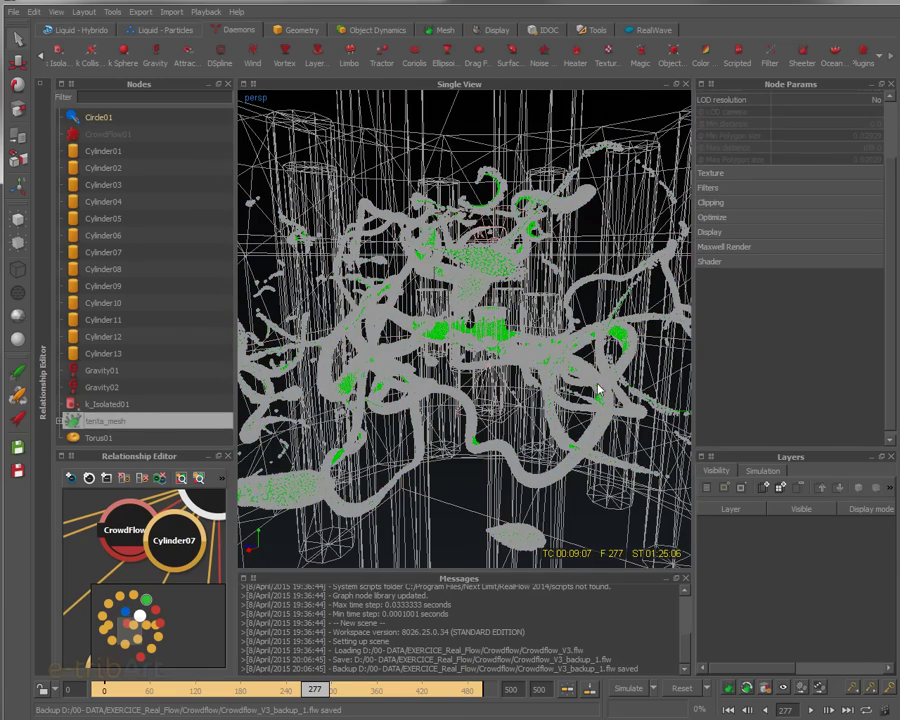
click(74, 117)
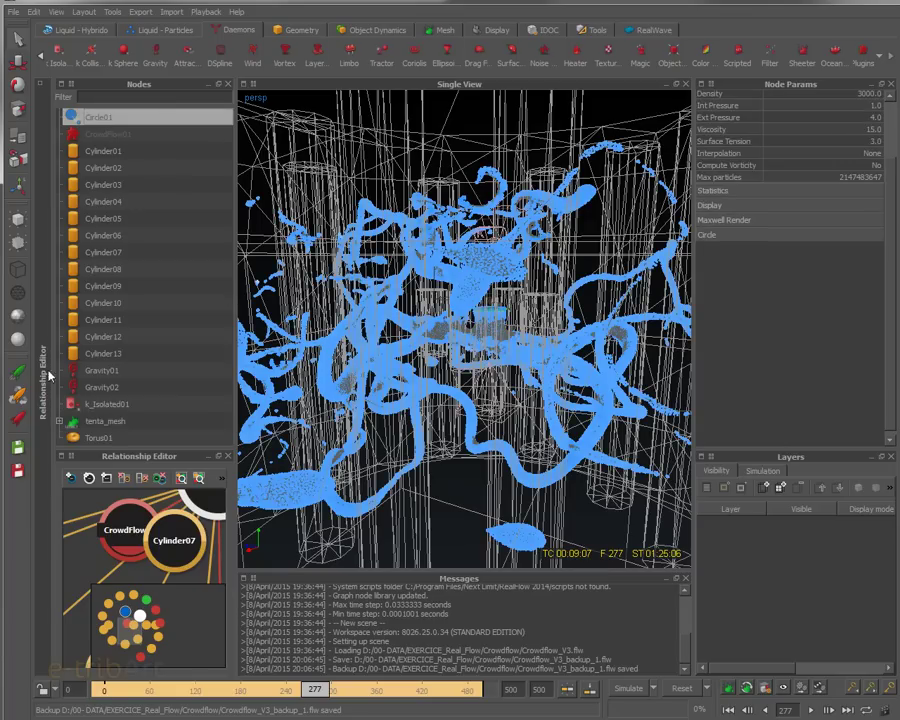
click(18, 244)
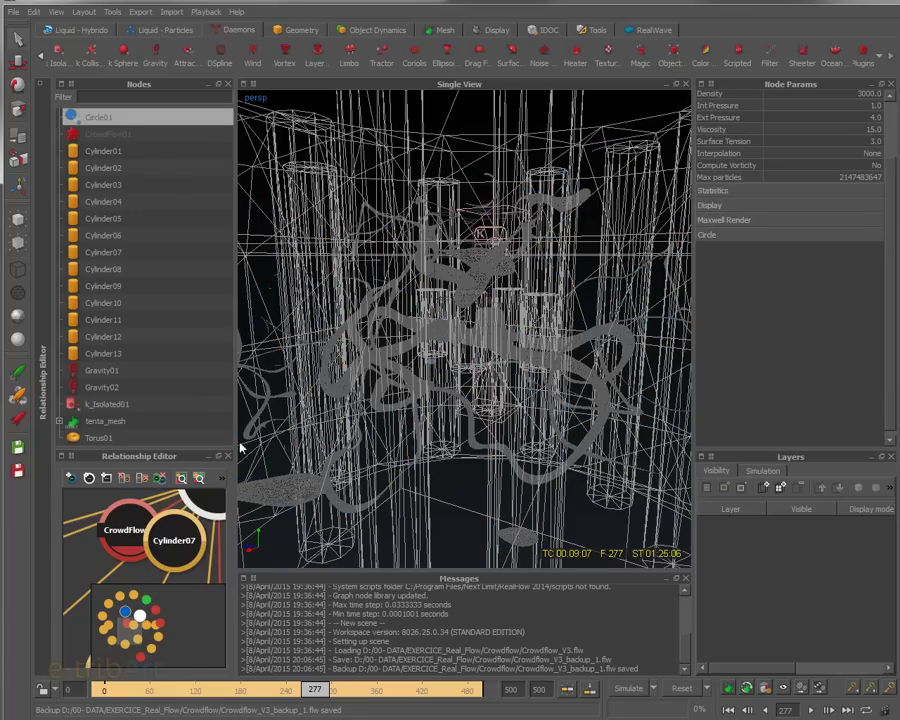
click(284, 494)
click(283, 488)
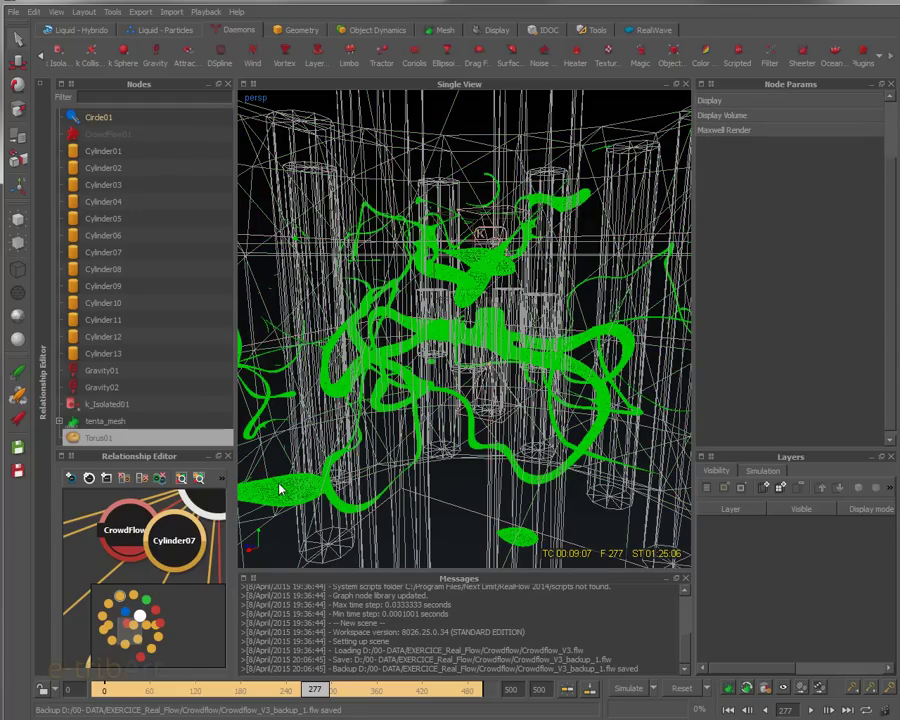
- Inspect tenta_mesh from a raised angle and expand its Filters settings to review Relaxation, Tension and Steps
alt+drag(297, 486, 815, 446)
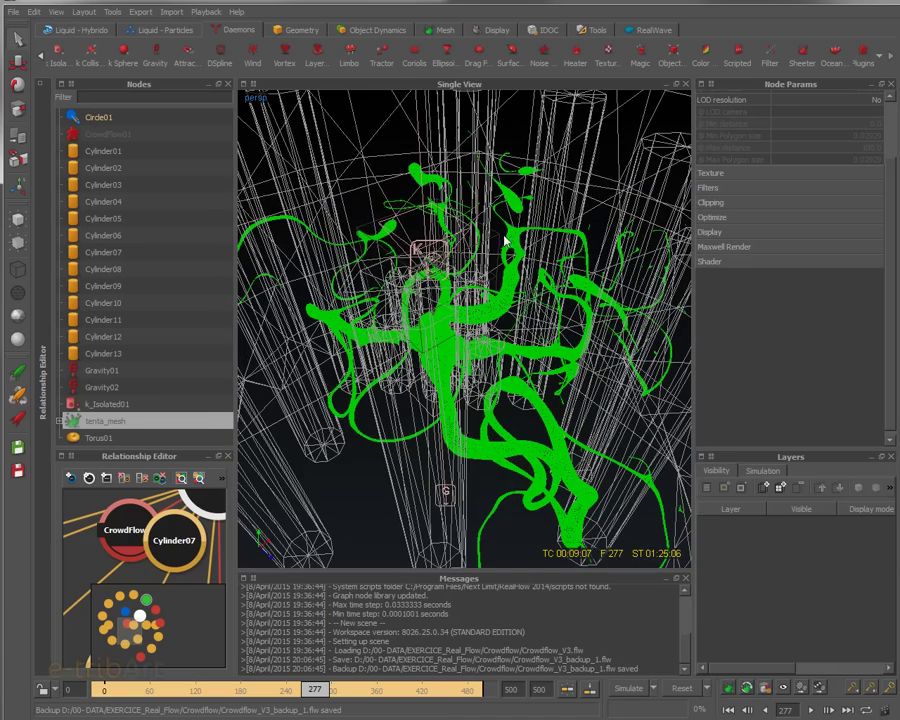
mouse_move(502, 331)
alt+mouse_down()
mouse_move(590, 370)
mouse_move(579, 346)
mouse_move(500, 327)
alt+mouse_up()
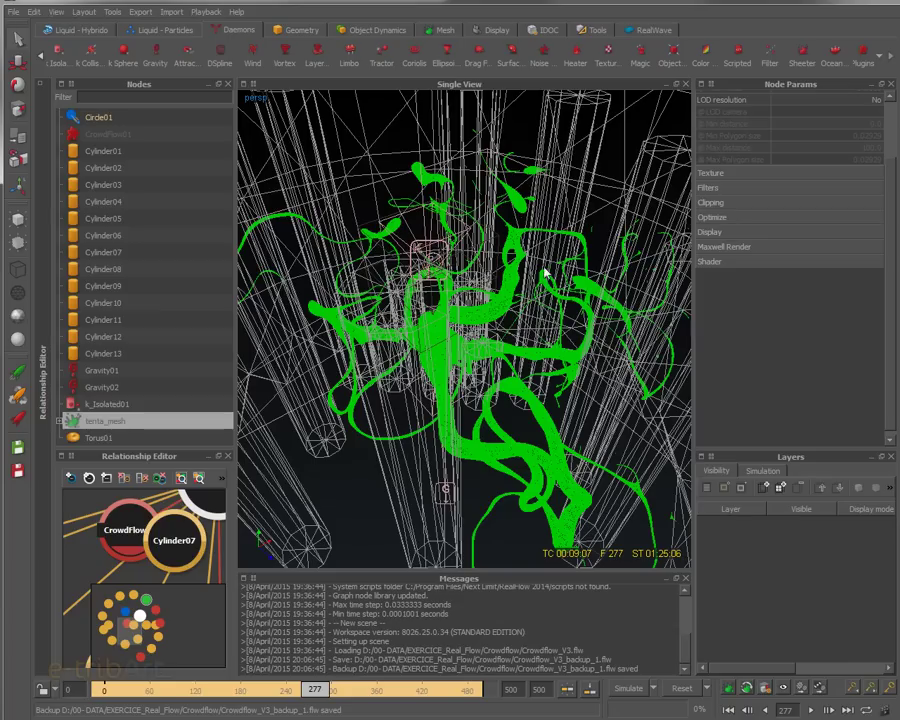
click(726, 189)
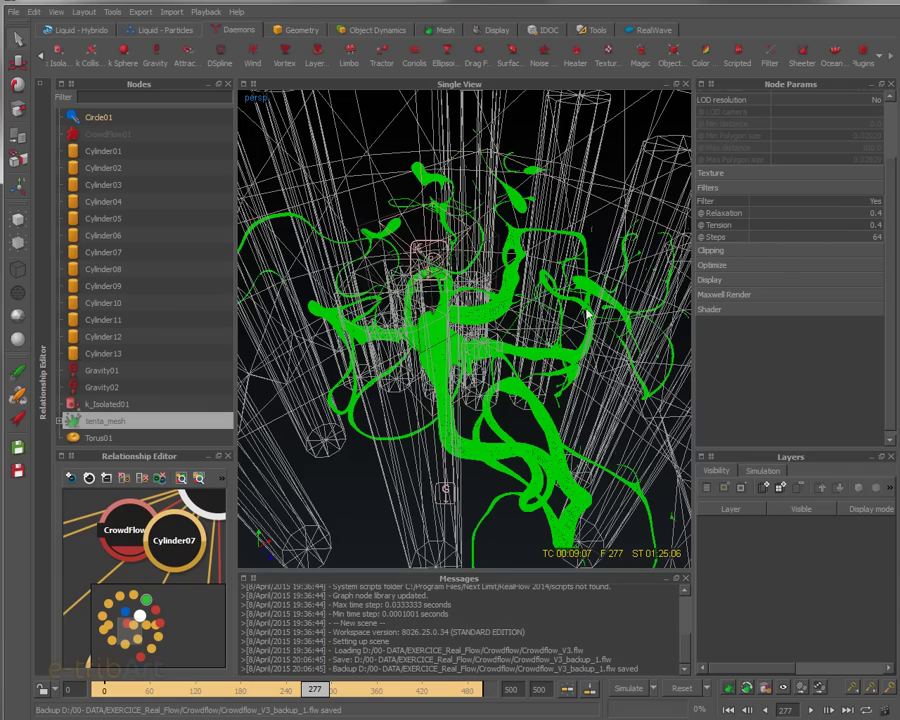
- Examine the smoothed tenta_mesh up close from above, focusing on the thin webbed junctions between tentacles
scroll(587, 313, up, 8)
alt+drag(483, 315, 583, 298)
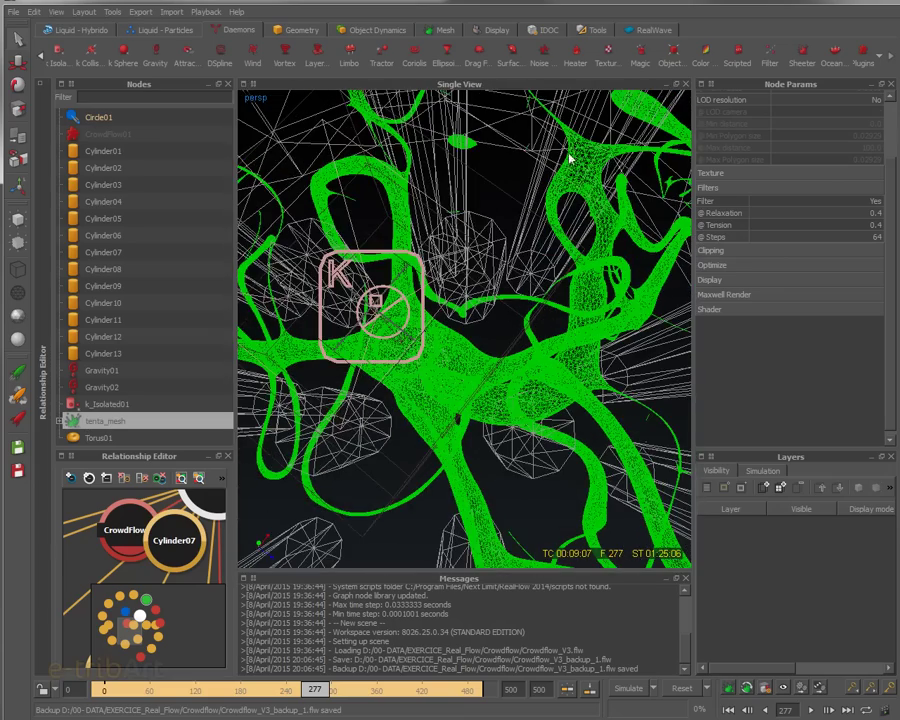
scroll(570, 158, up, 10)
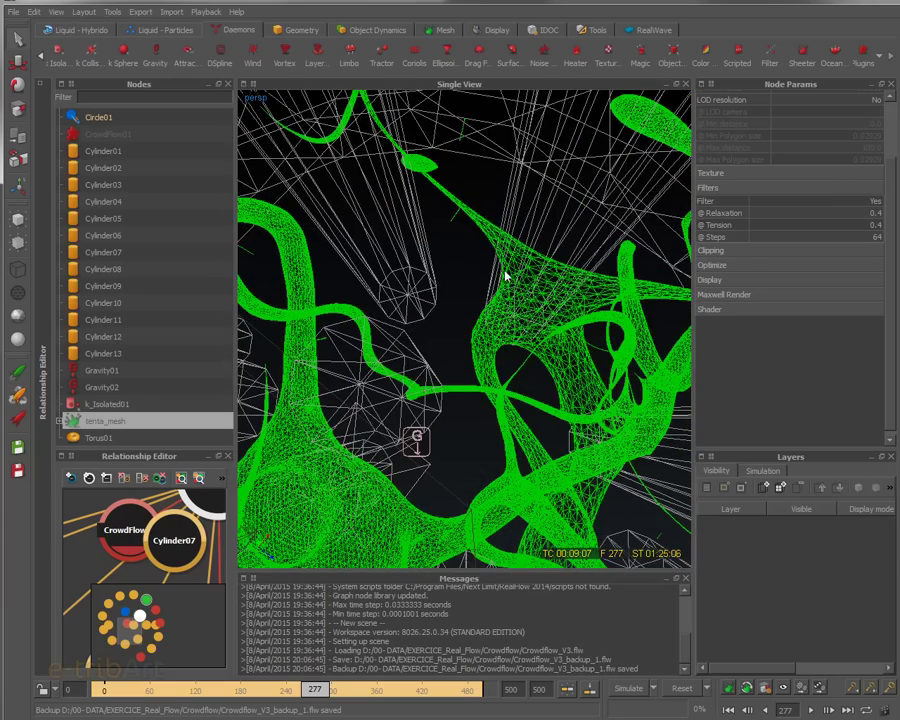
scroll(556, 321, down, 3)
alt+drag(550, 368, 345, 273)
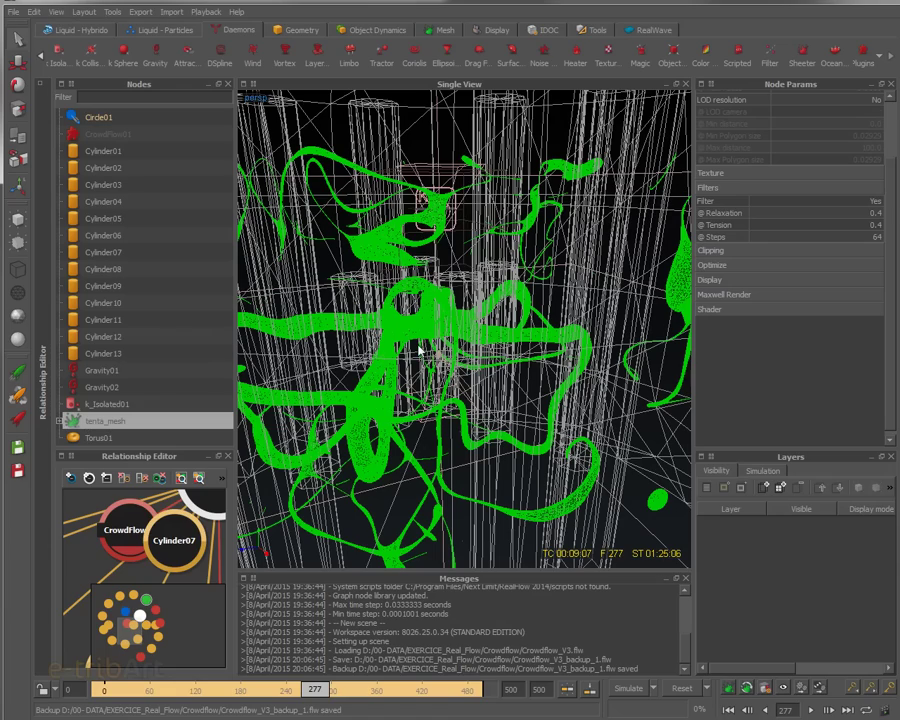
- Examine tenta_mesh from several sides, checking its central body and how its branches curve around the cylinders
scroll(612, 345, up, 5)
alt+drag(612, 345, 672, 400)
alt+drag(538, 410, 572, 386)
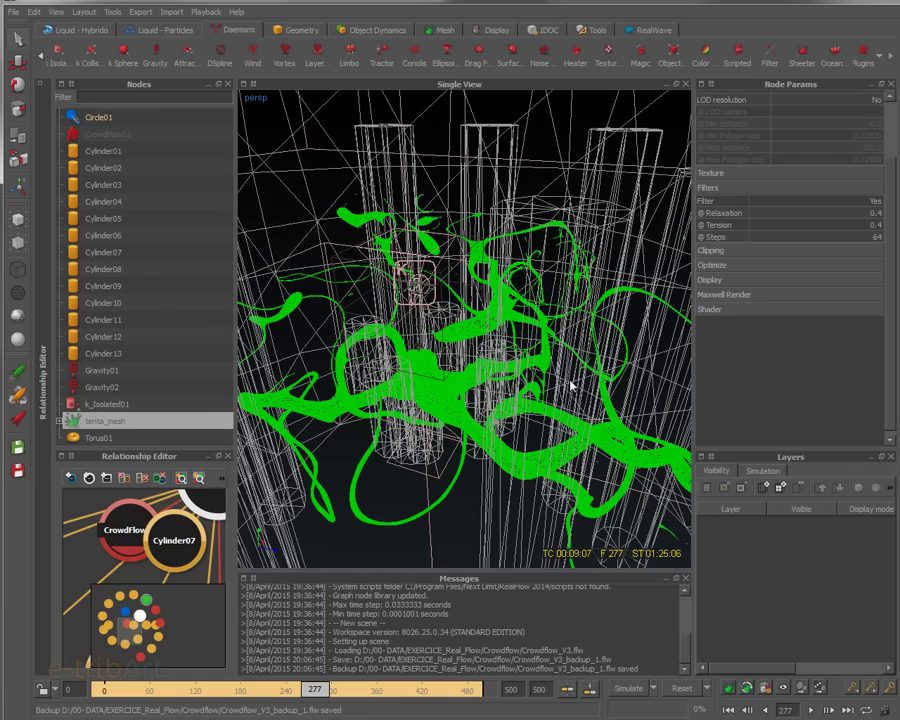
alt+drag(572, 386, 527, 343)
scroll(512, 346, up, 3)
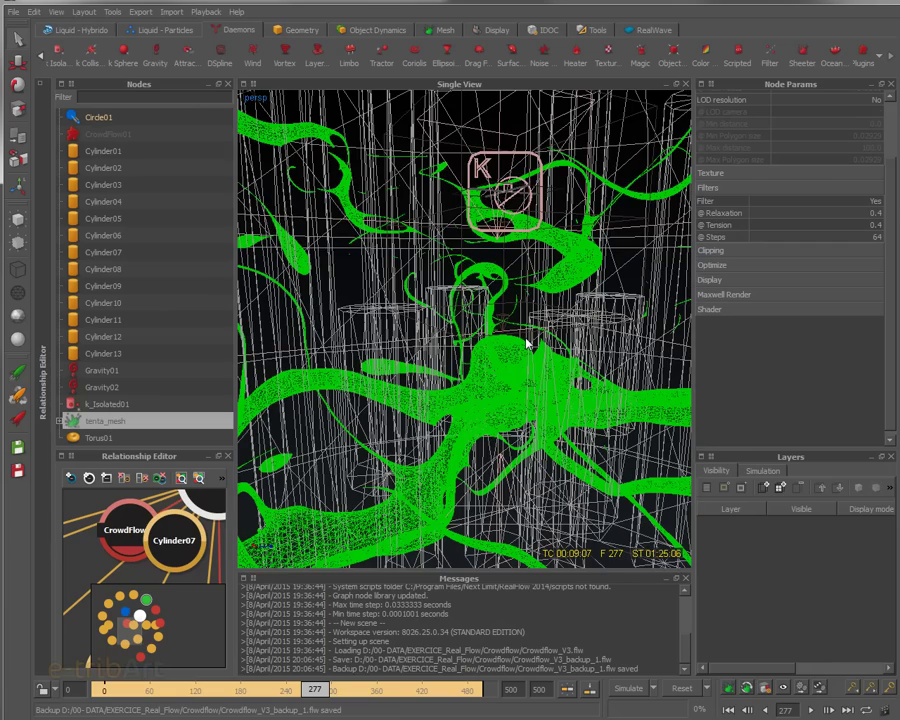
scroll(513, 377, down, 3)
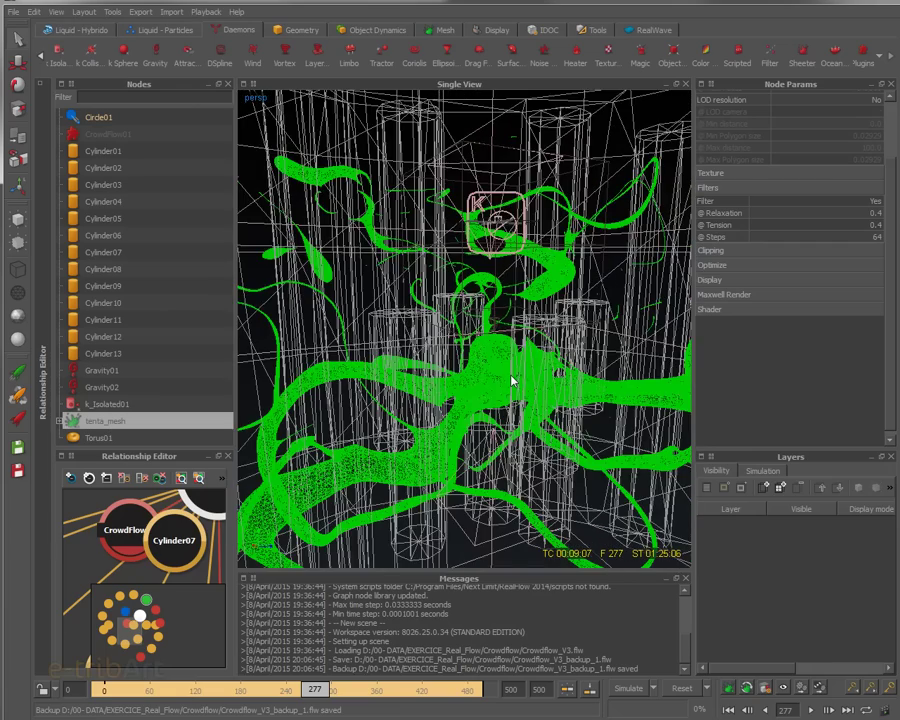
alt+drag(512, 378, 575, 394)
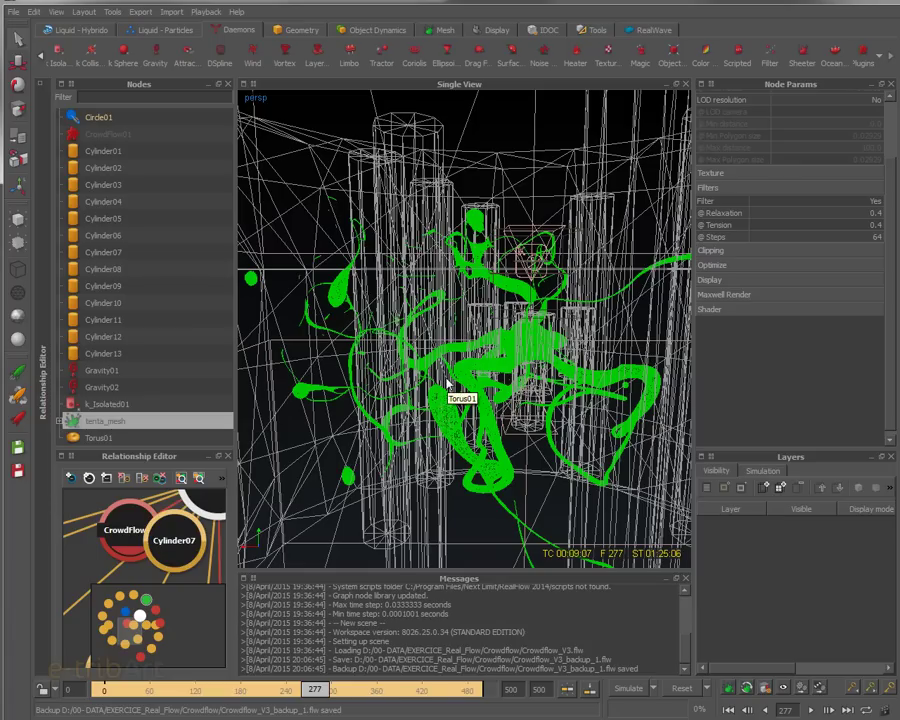
scroll(447, 383, up, 2)
scroll(481, 374, up, 3)
alt+drag(481, 374, 427, 328)
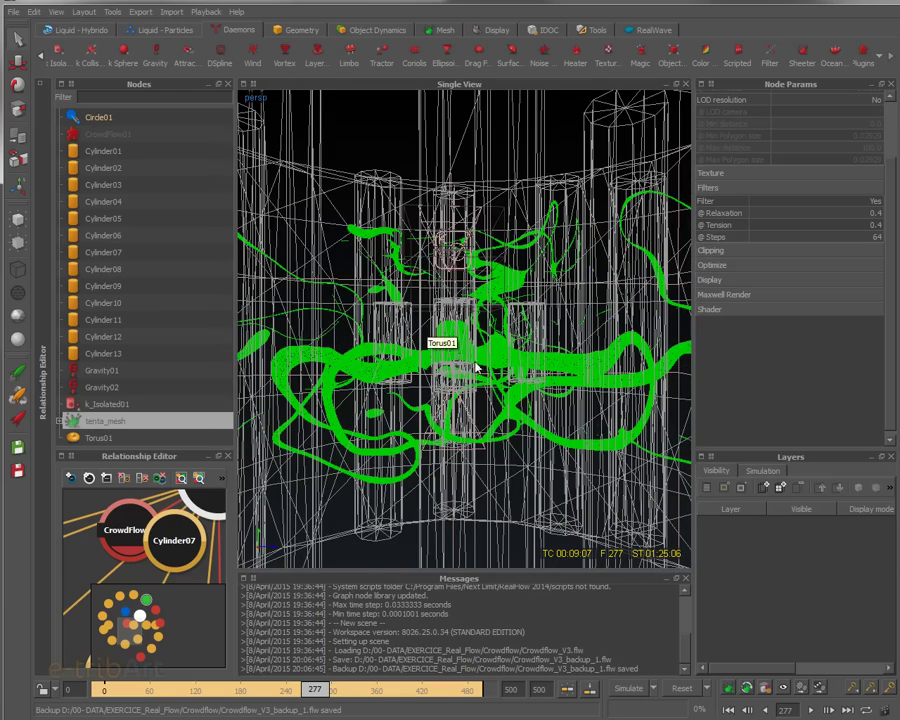
alt+drag(472, 362, 548, 378)
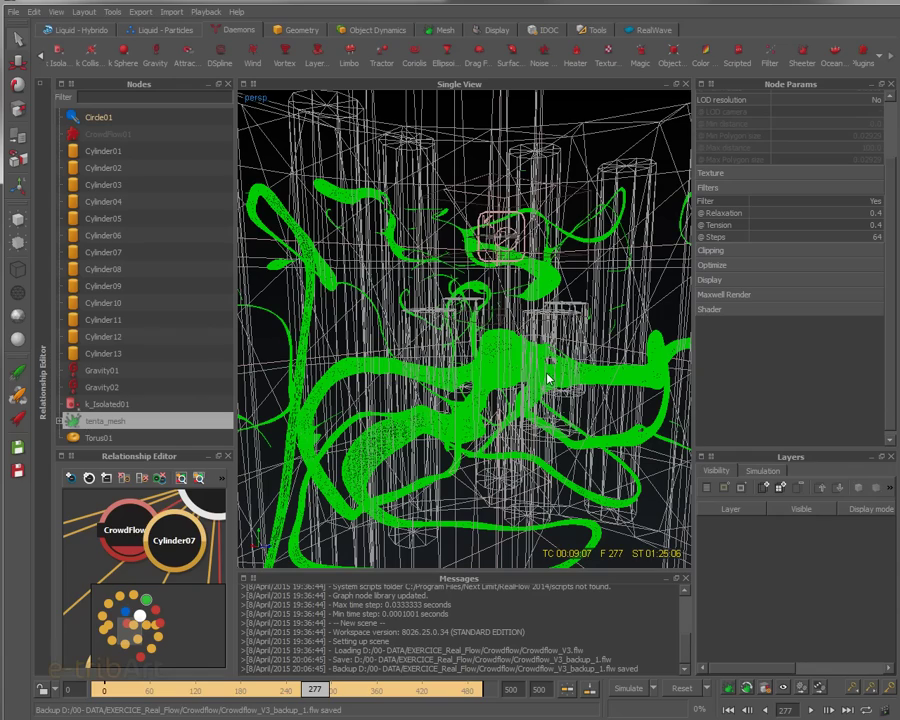
alt+drag(548, 378, 484, 384)
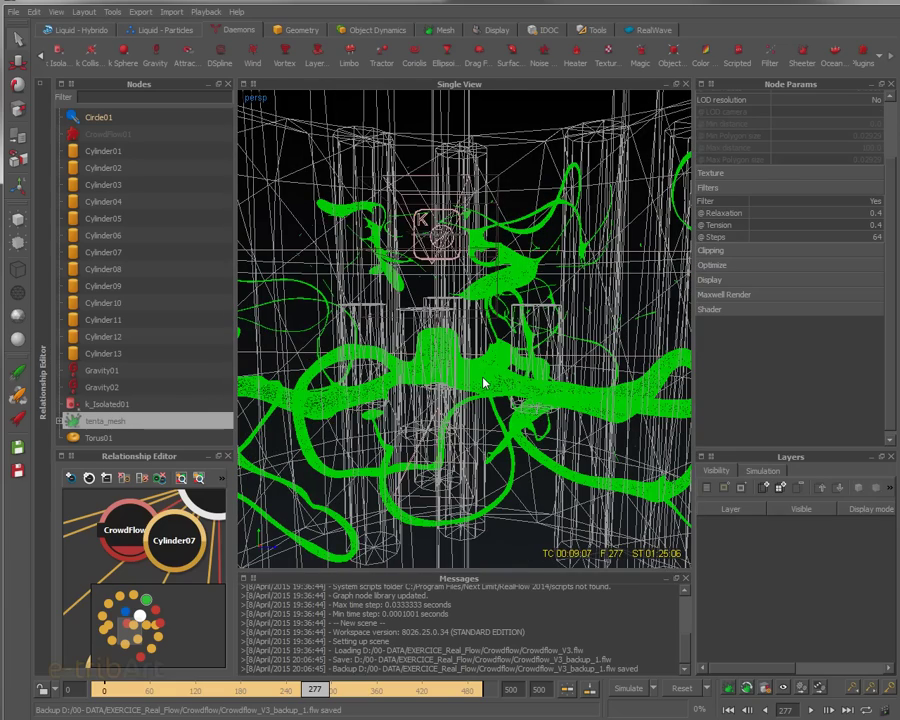
alt+drag(484, 383, 519, 421)
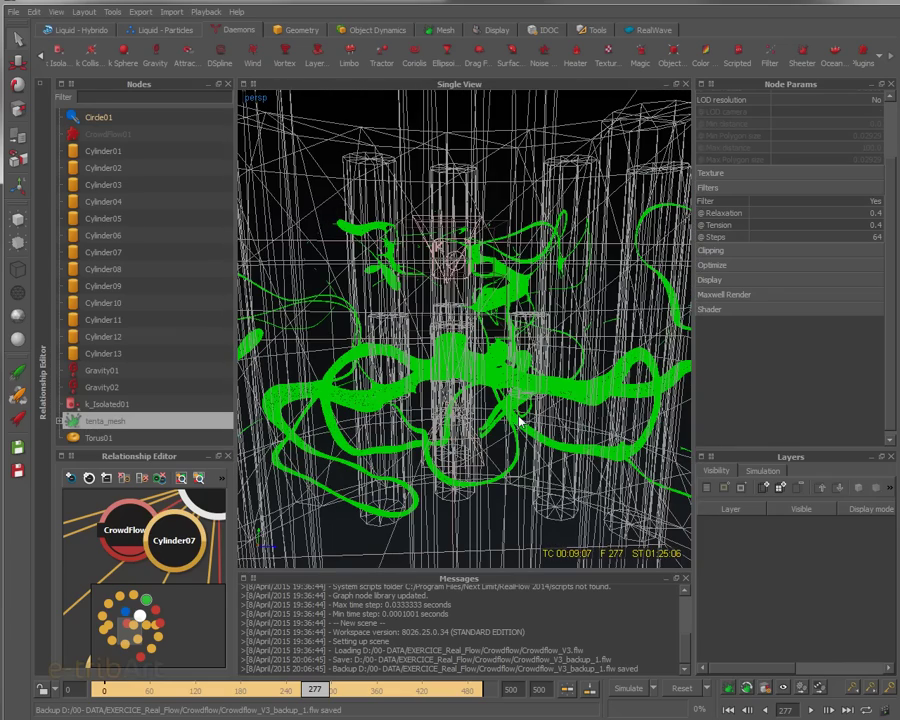